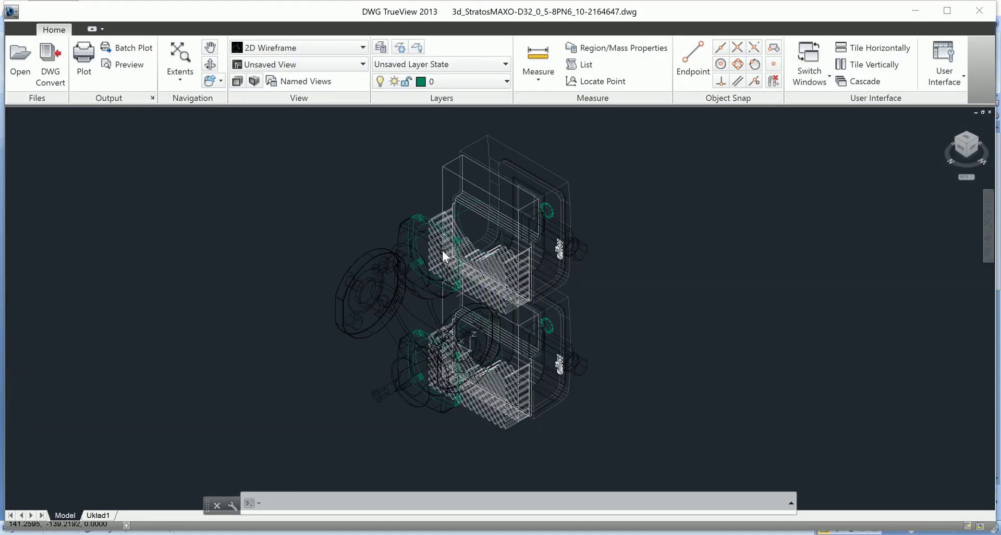
Step: Pan and zoom the pump drawing from an isometric ViewCube corner, then return to Revit
middle_click_drag(536, 259, 419, 343)
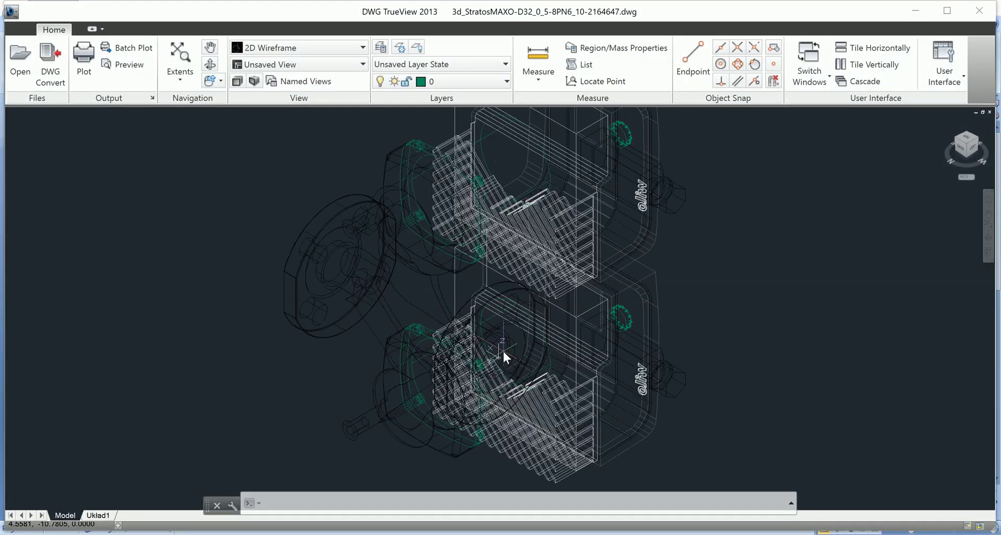
scroll(527, 376, "down", 2)
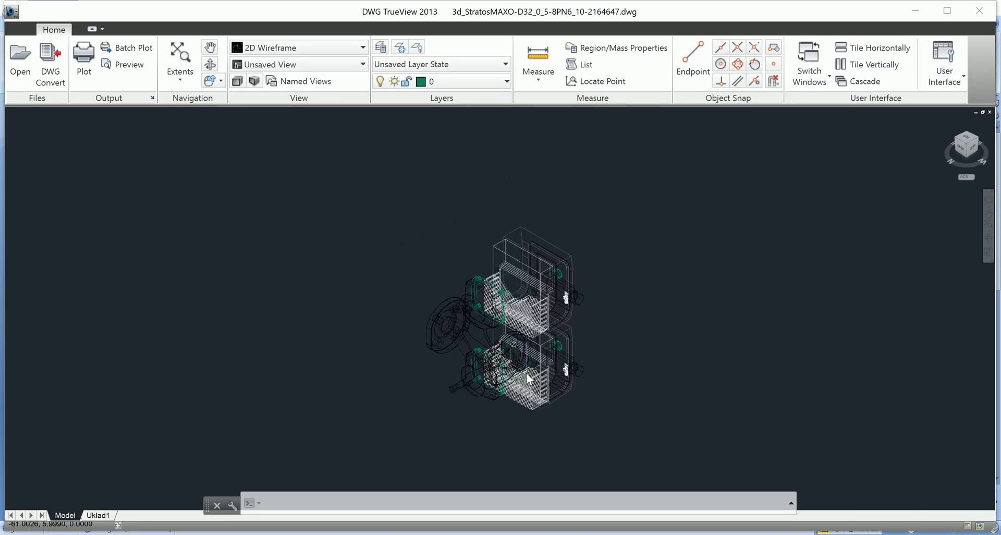
left_click(979, 145)
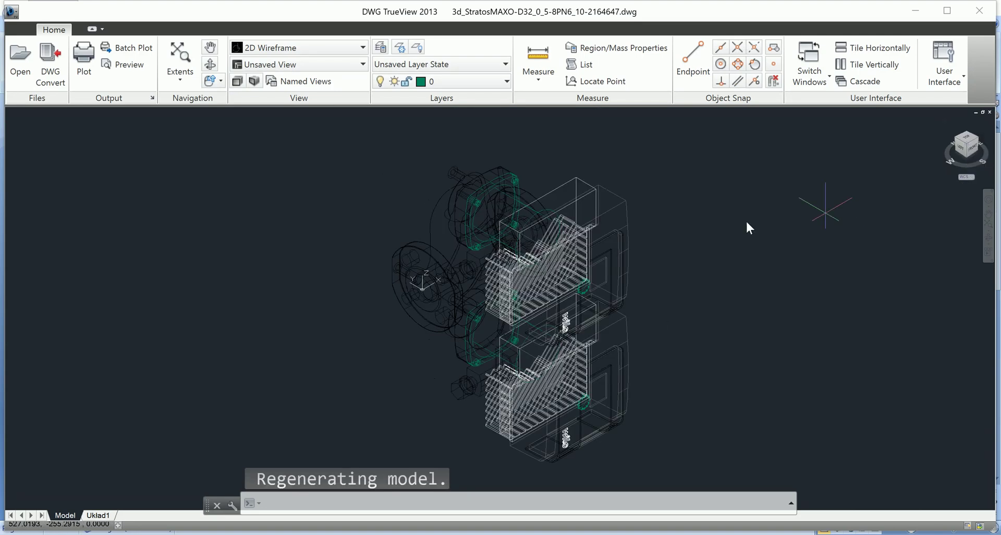
scroll(532, 359, "up", 8)
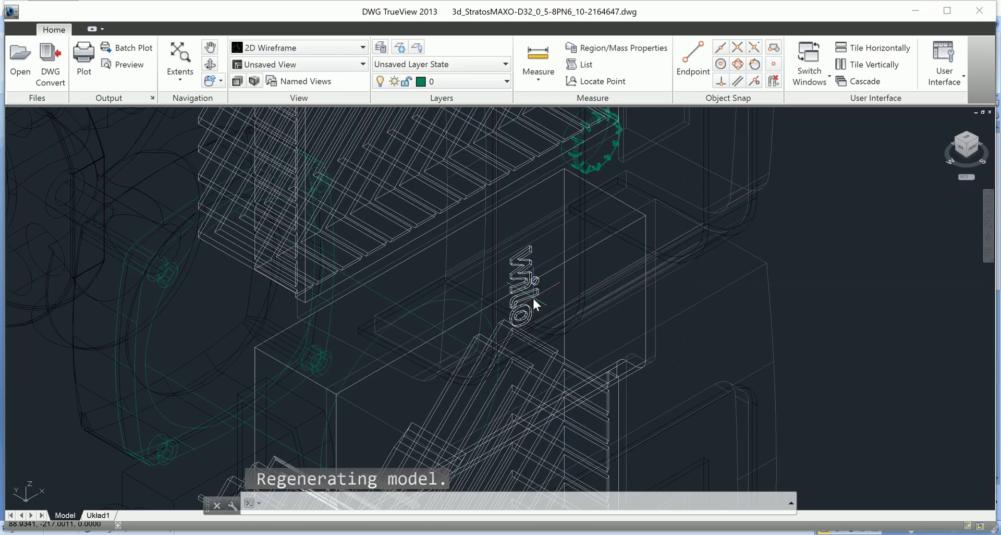
scroll(530, 282, "down", 2)
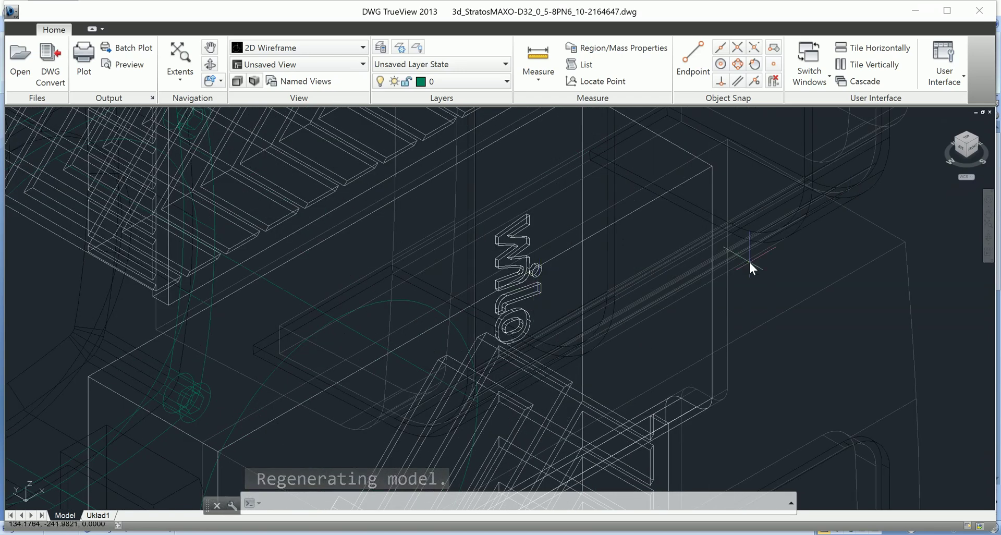
scroll(751, 268, "down", 5)
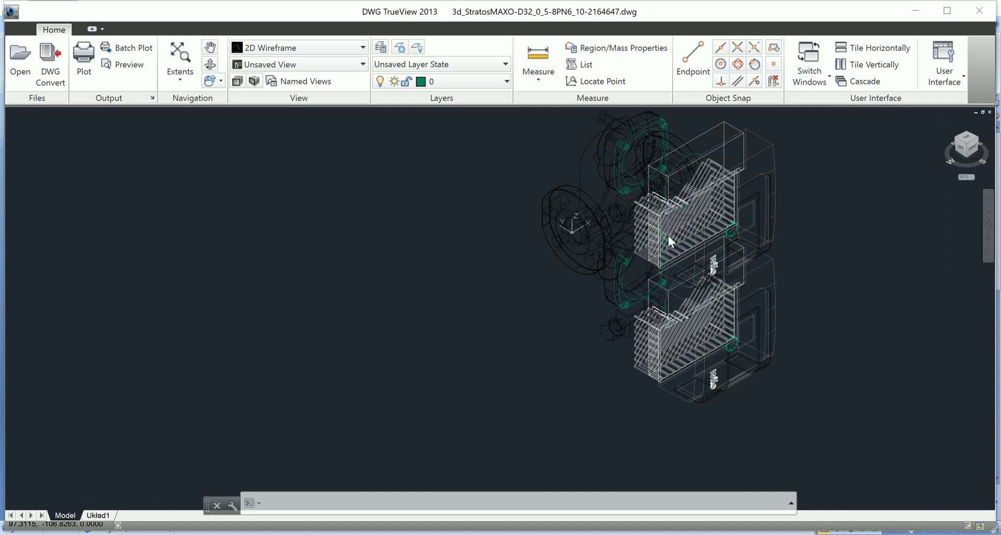
left_click(530, 531)
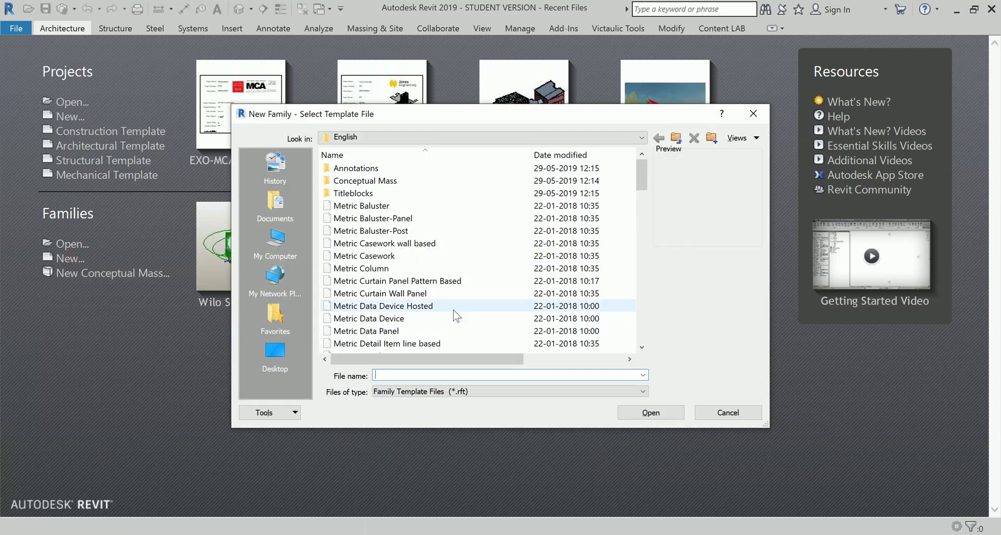
Step: Scroll the English templates list to Metric Generic Model.rft and open it as a new family
scroll(453, 309, "down", 5)
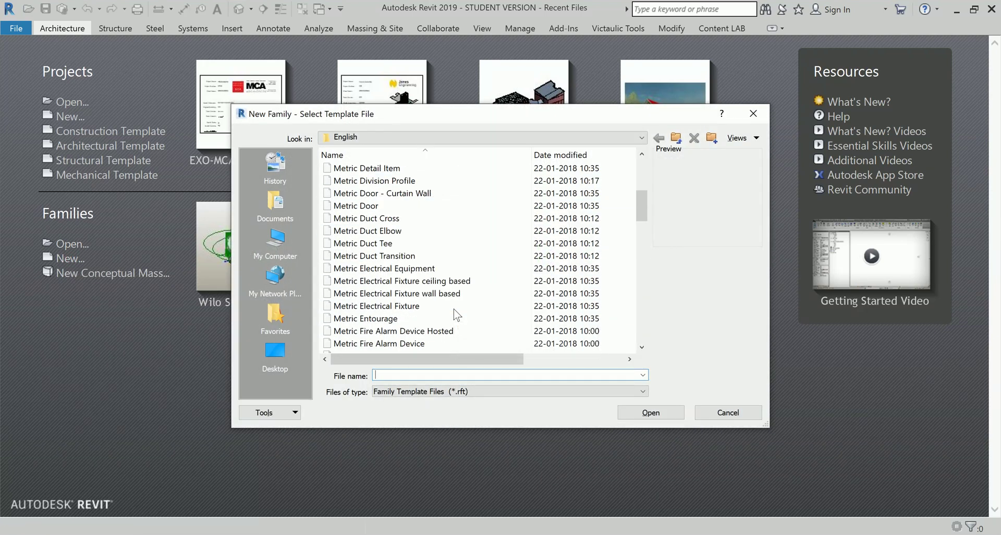
scroll(454, 312, "down", 2)
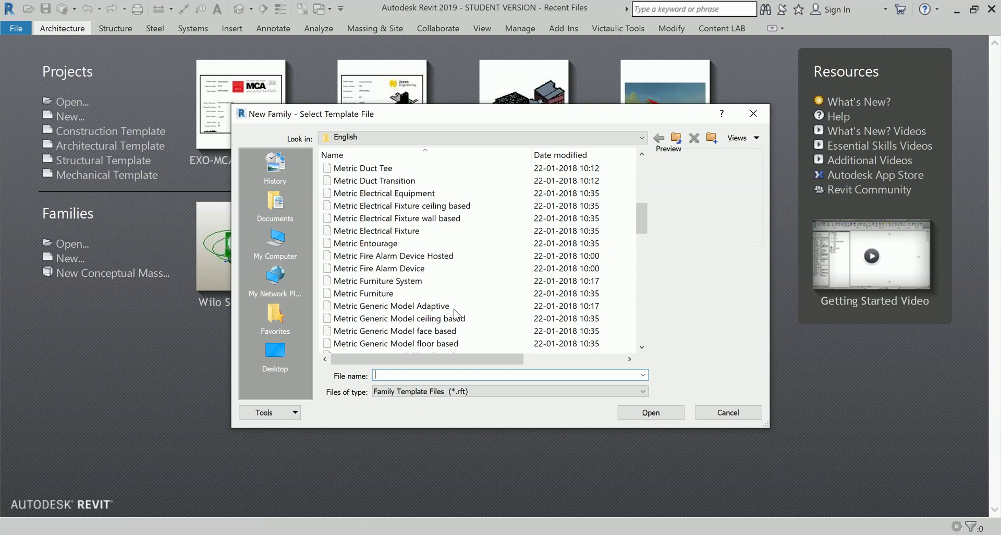
scroll(461, 318, "down", 2)
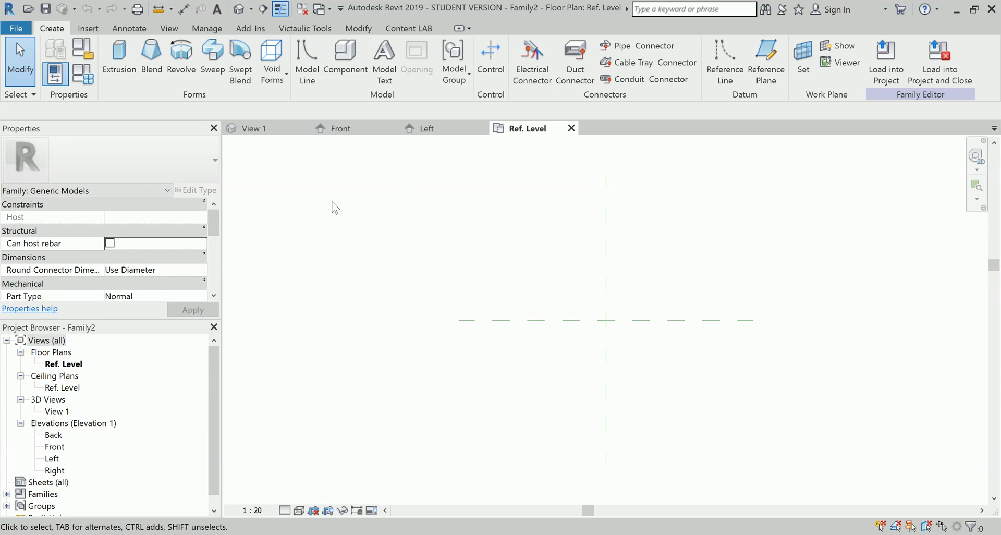
Step: Open Import CAD from the Insert tab's Import panel
left_click(89, 29)
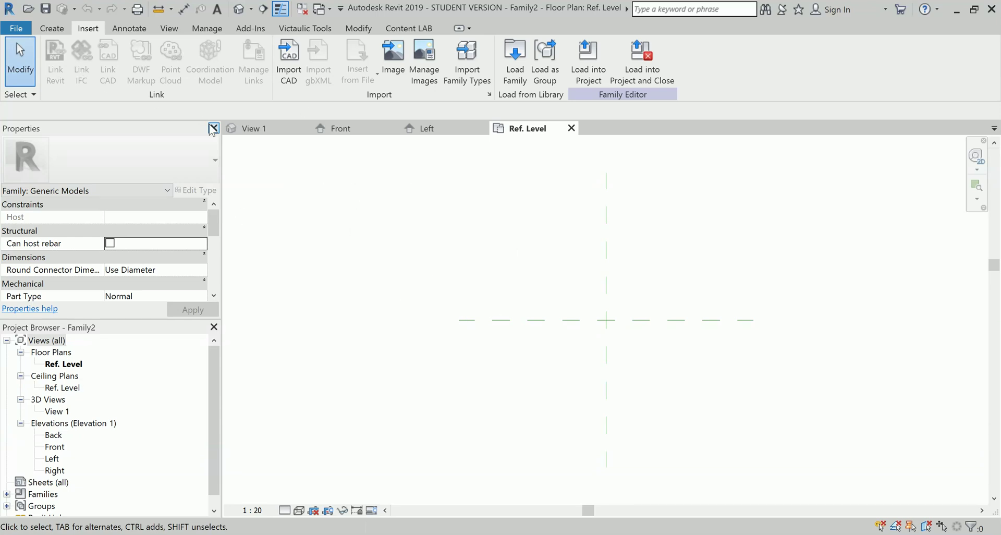
left_click(292, 65)
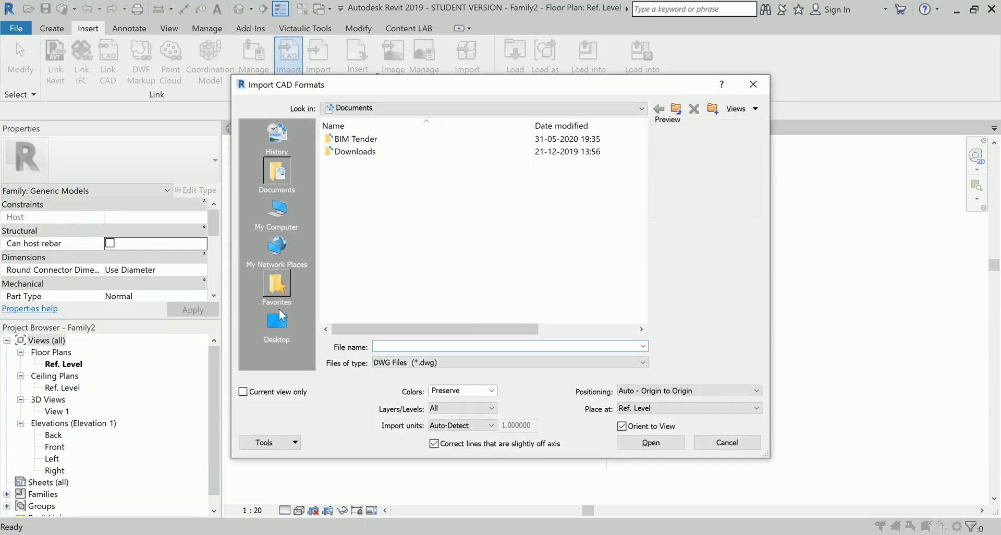
Step: Import 3d_StratosMAXO-D32_0_5-8PN6_10-2164647.dwg from the Desktop's Willo Pump folder
left_click(279, 328)
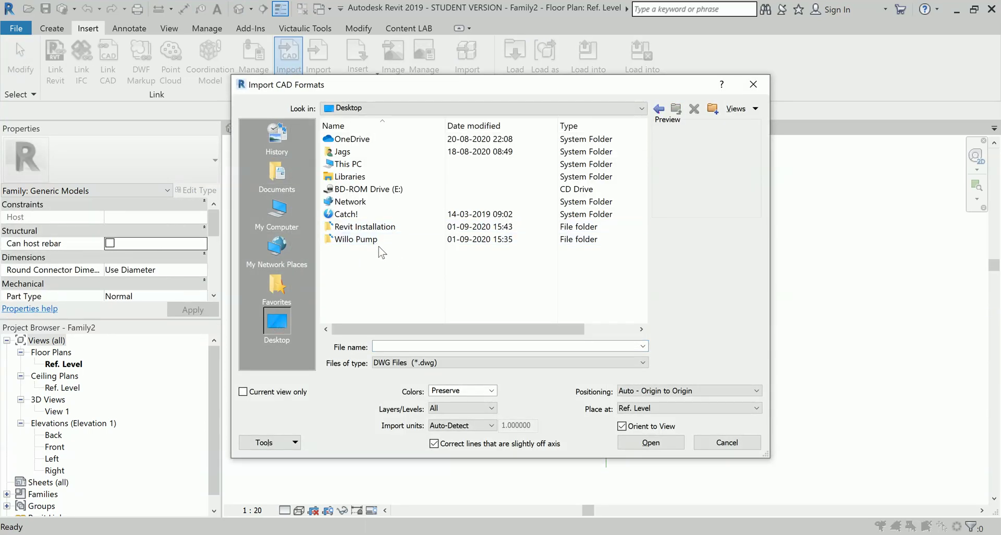
double_click(376, 240)
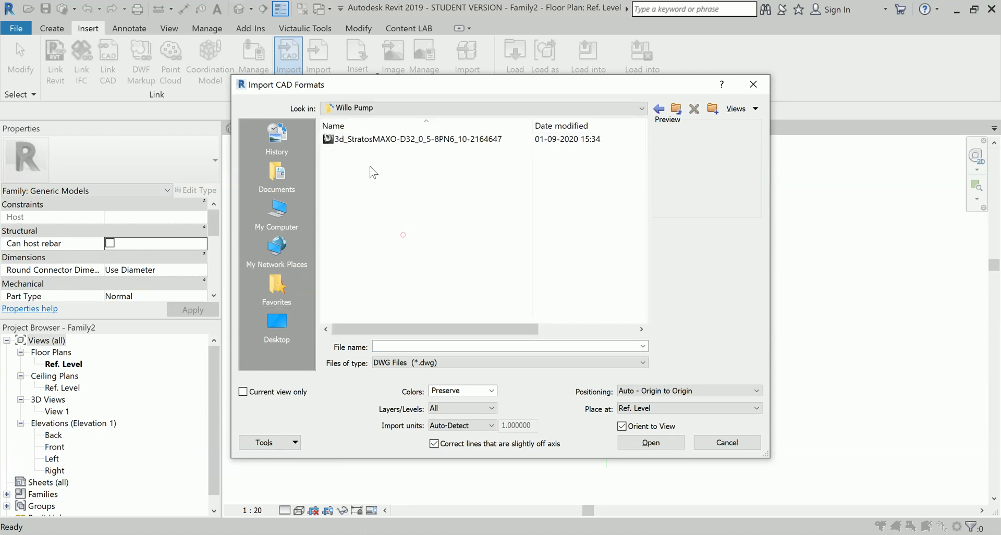
left_click(358, 140)
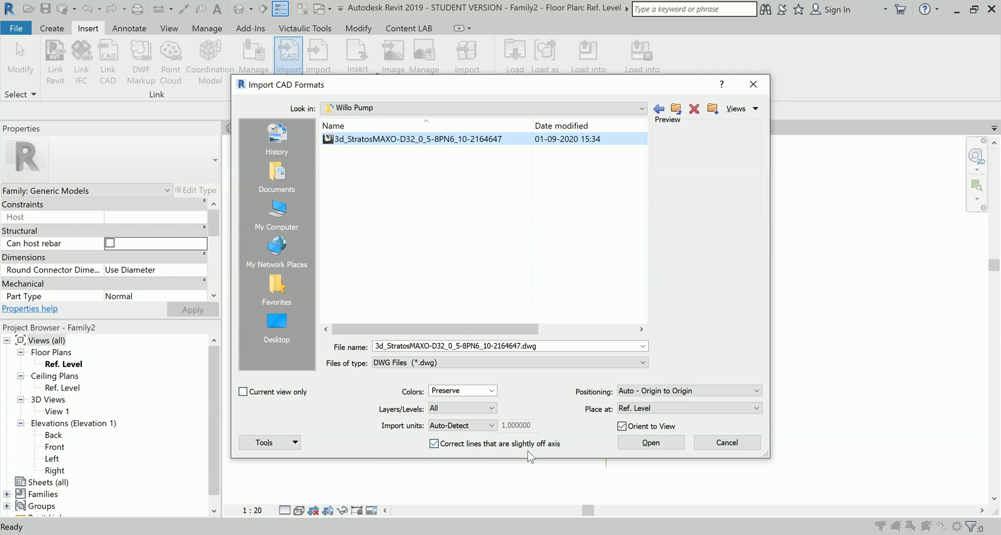
left_click(628, 448)
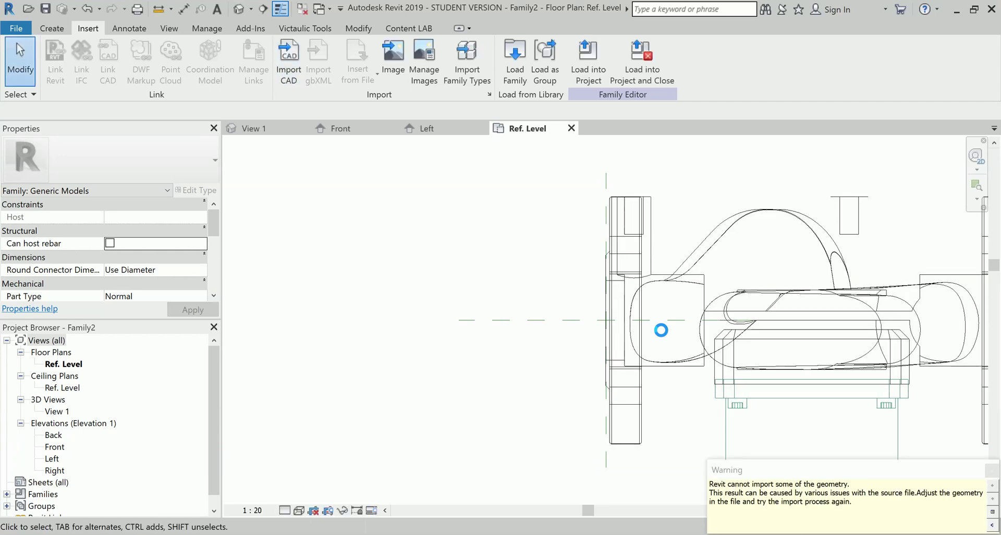
Step: Inspect the imported pump in the Ref. Level plan, then open 3D View 1
scroll(559, 354, "down", 5)
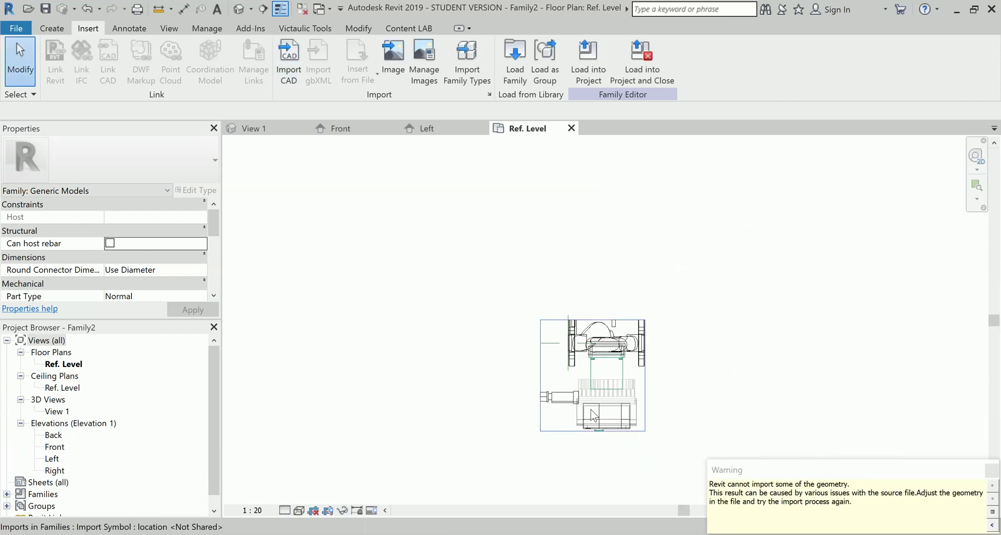
left_click(586, 405)
scroll(606, 449, "up", 2)
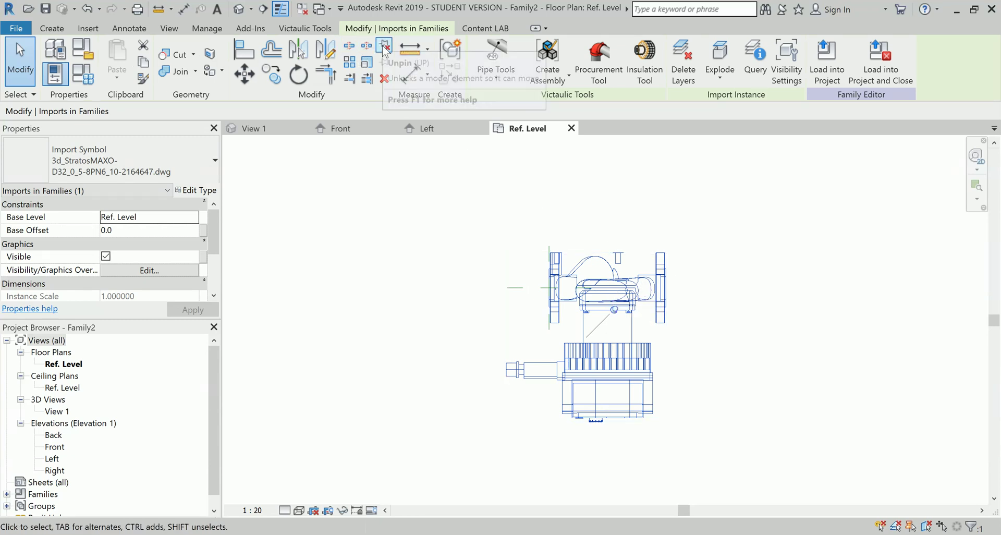
left_click(751, 252)
double_click(56, 411)
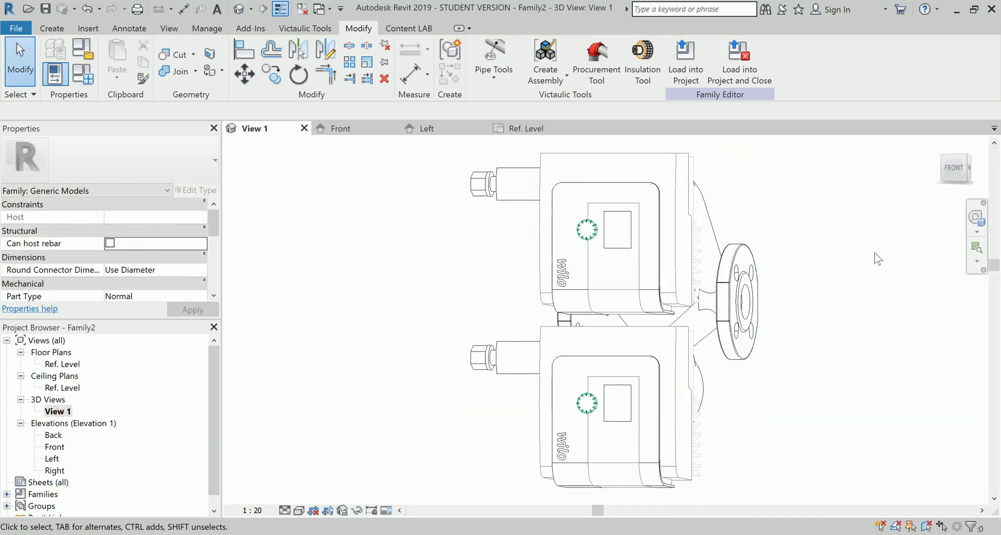
Step: Set the 3D view's visual style to Shaded and orbit the pump to see its side
left_click(283, 509)
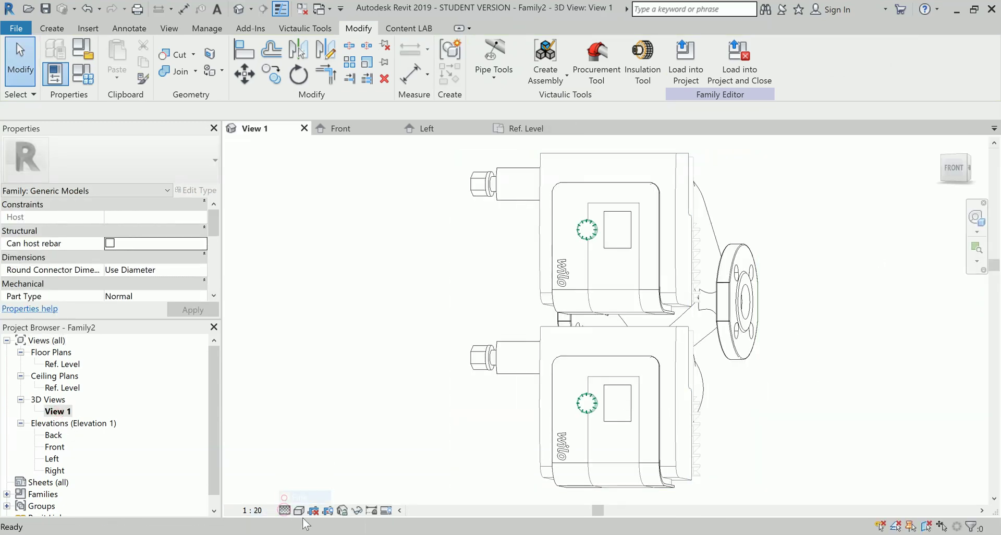
left_click(299, 511)
left_click(319, 458)
scroll(568, 405, "down", 3)
middle_click_drag(478, 459, 459, 367, "shift")
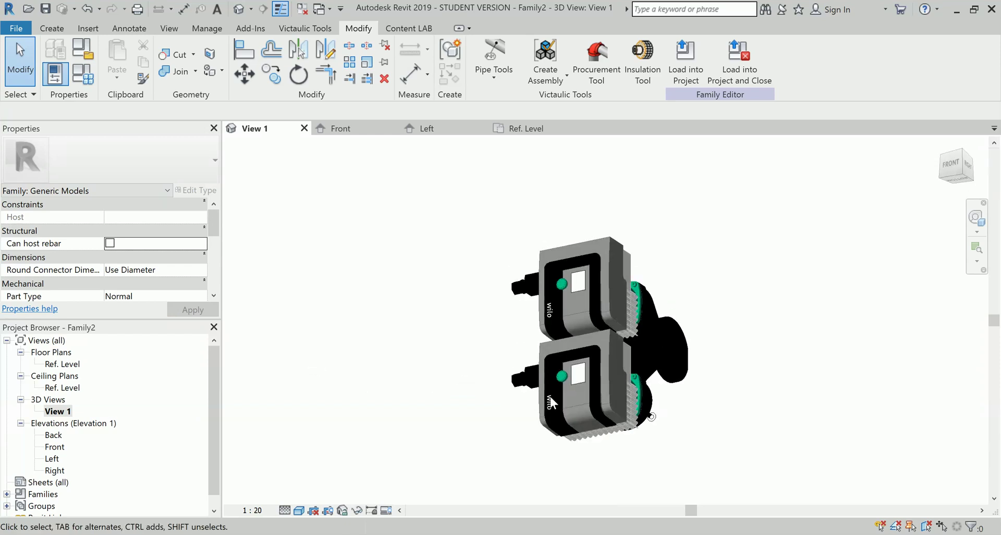
Step: Return to the Ref. Level floor plan and select the imported pump
double_click(62, 363)
scroll(607, 356, "up", 3)
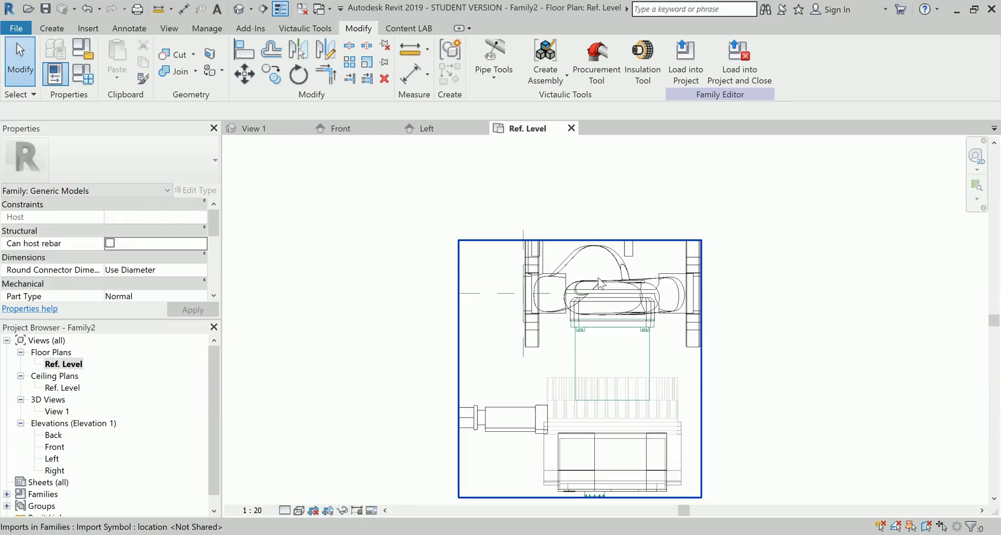
left_click(575, 344)
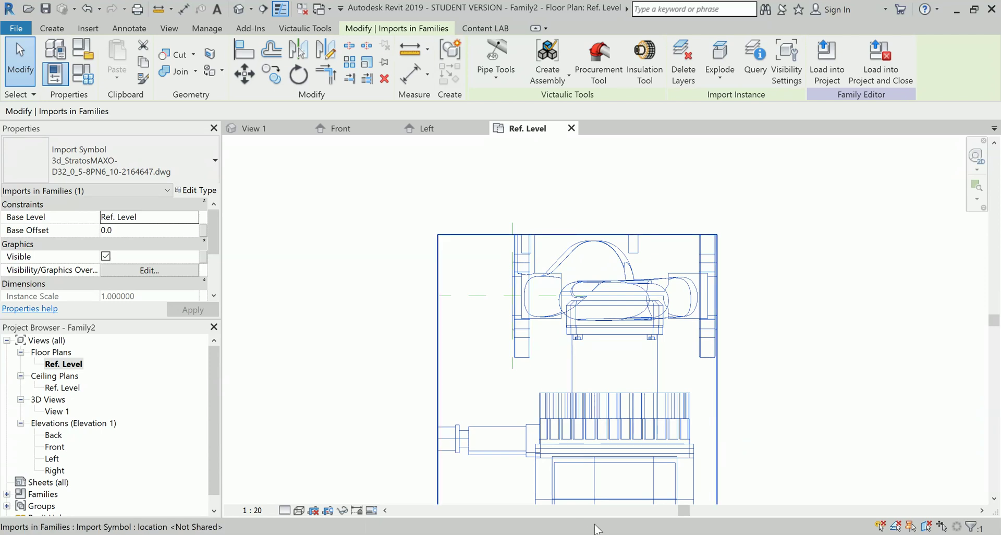
Step: Check the Wilo pump datasheet snip, then minimise Snipping Tool to return to Revit
key("alt+Tab")
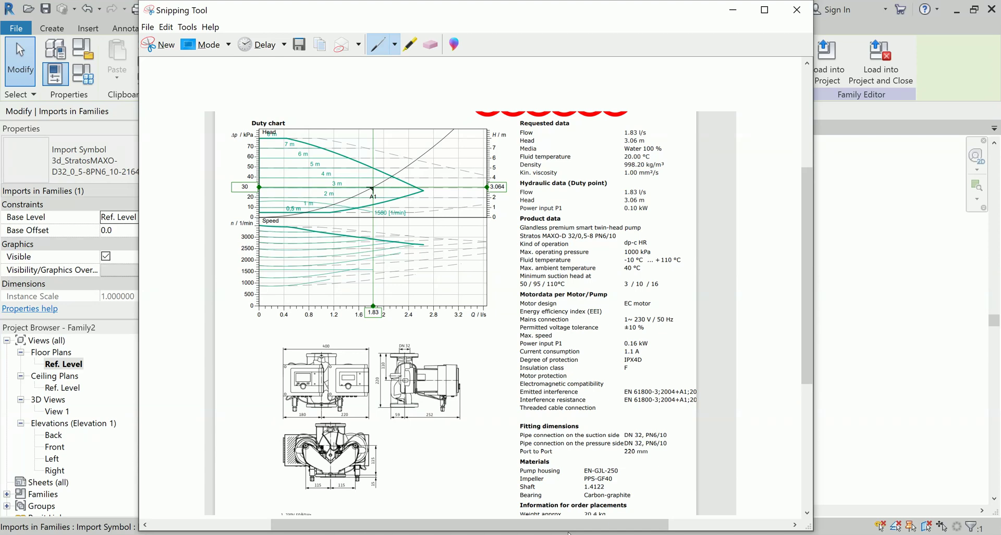
key("super+s")
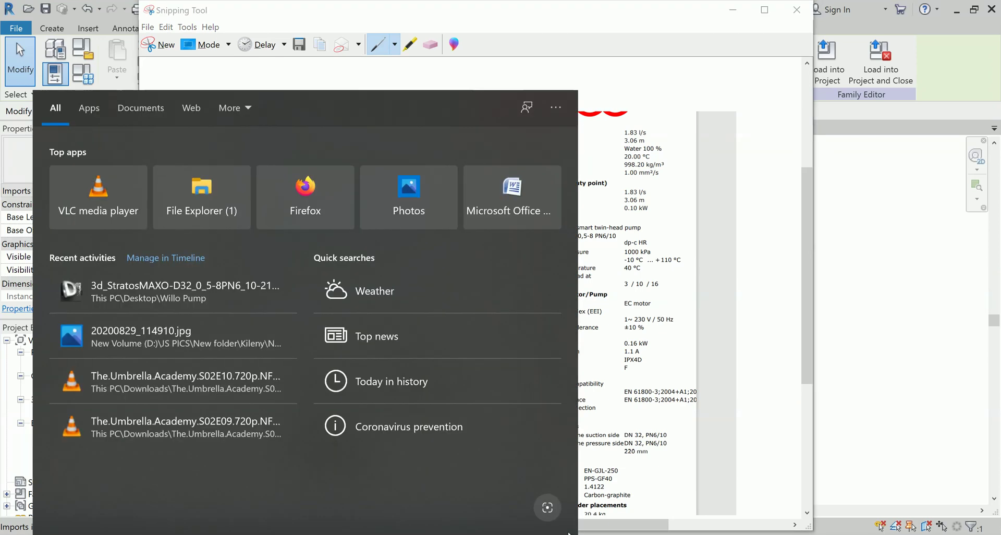
left_click(648, 434)
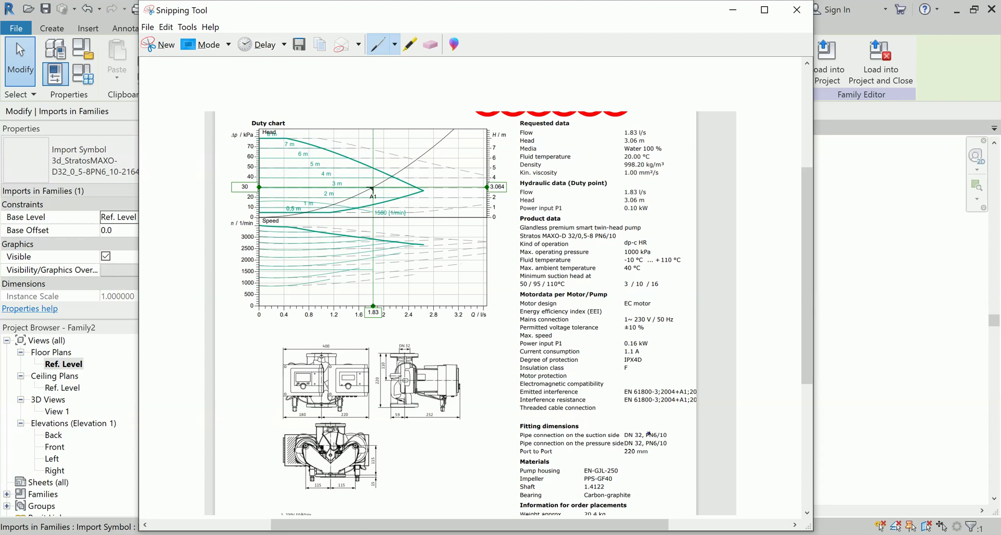
scroll(665, 340, "up", 1)
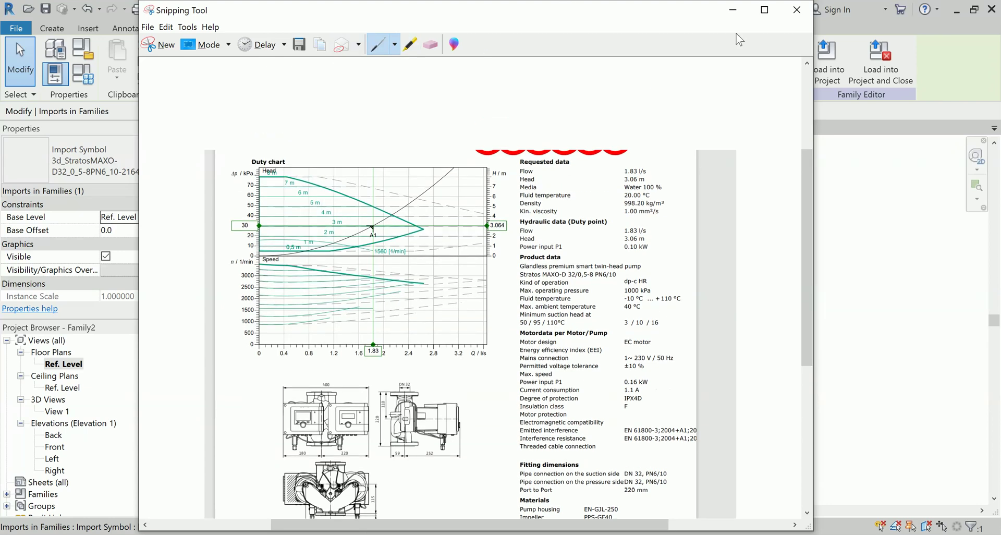
left_click(732, 10)
left_click(834, 381)
scroll(834, 381, "down", 2)
Step: Set the Ref. Level plan's detail level to Fine
scroll(540, 307, "up", 1)
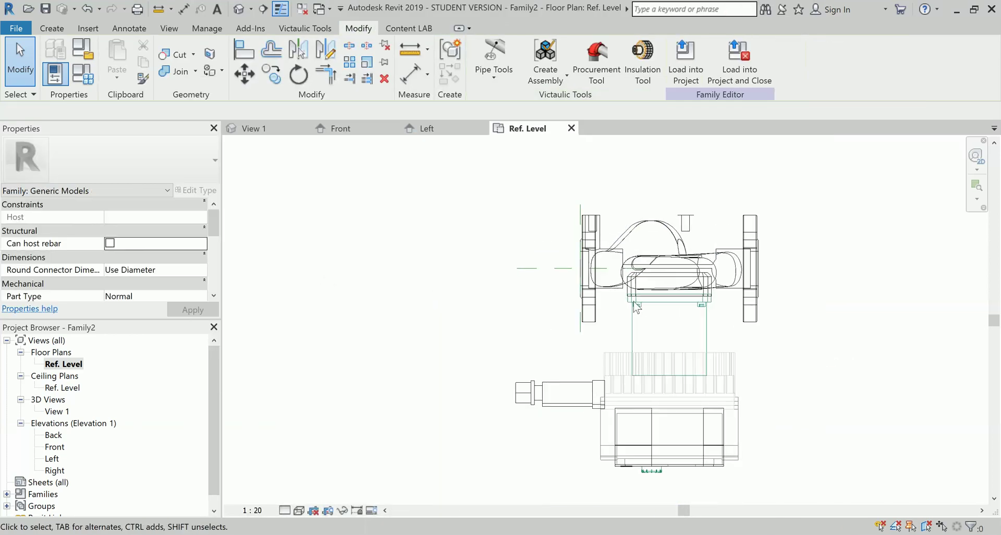
left_click(599, 296)
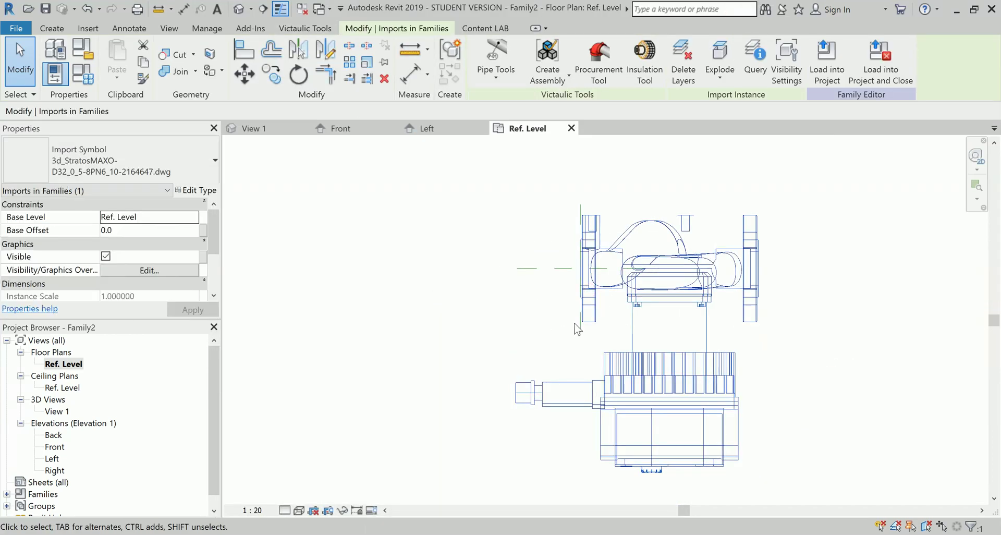
scroll(583, 332, "up", 2)
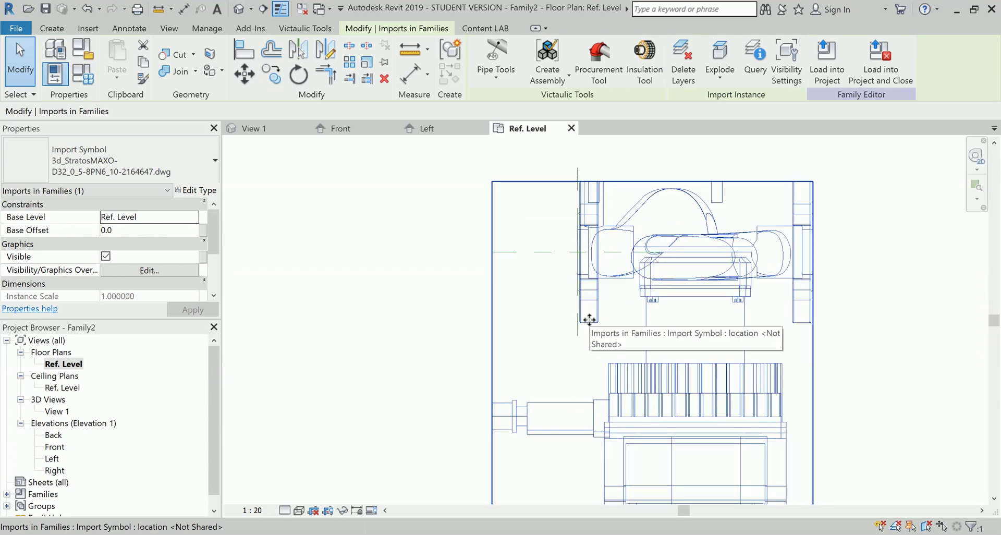
left_click(284, 510)
left_click(300, 499)
left_click(606, 295)
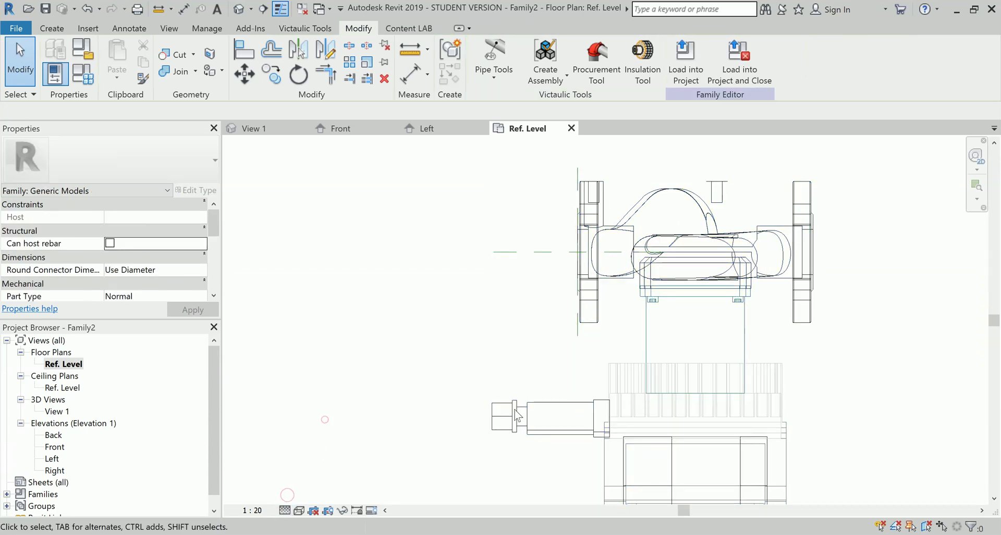
Step: Move the import (MV) so its top-left corner sits on the reference-plane intersection
left_click(595, 296)
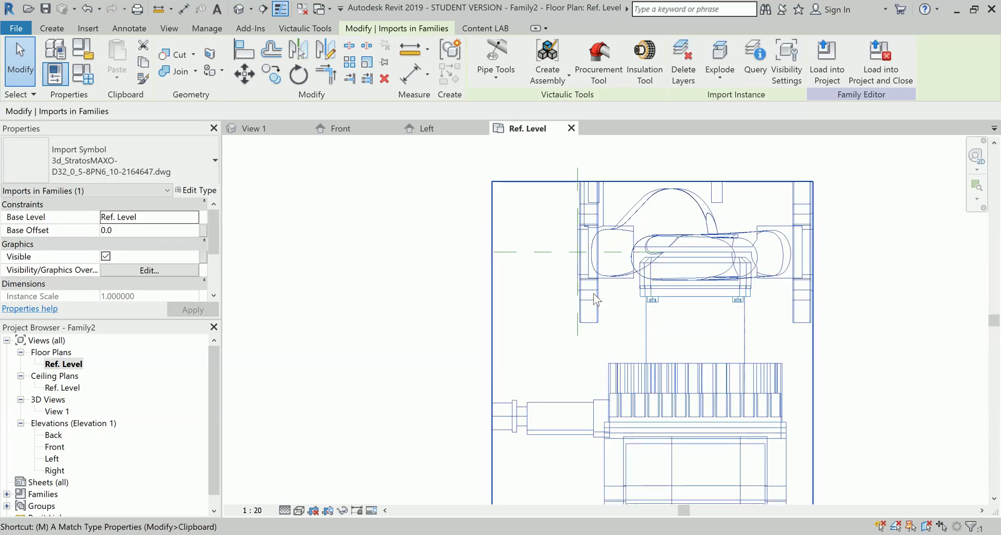
key("m")
key("v")
scroll(589, 189, "up", 3)
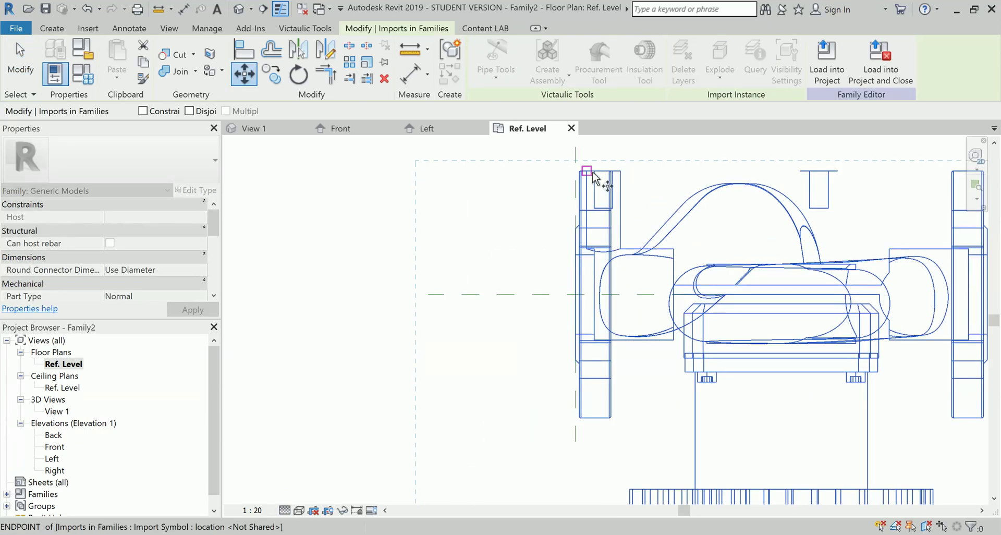
left_click(591, 175)
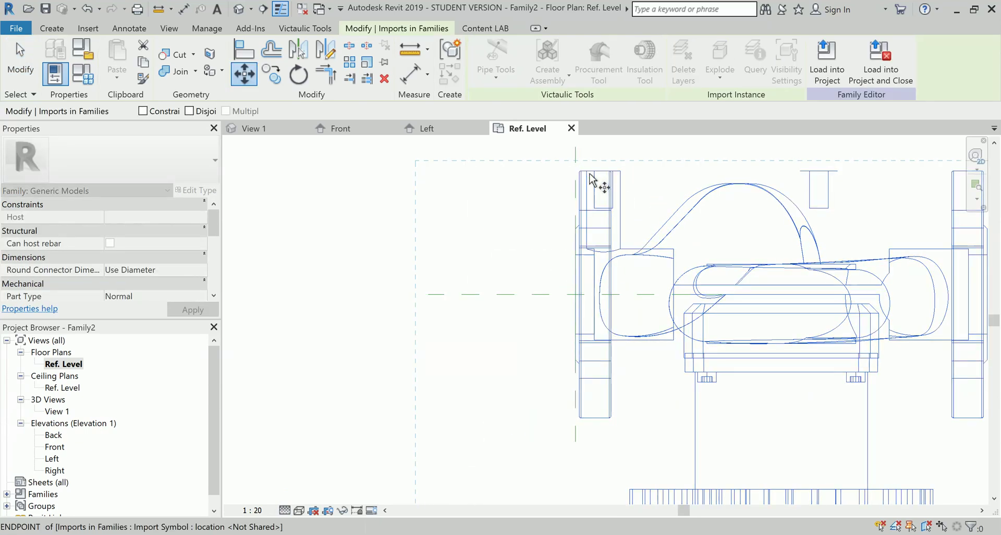
left_click(583, 296)
scroll(589, 333, "down", 3)
key("Escape")
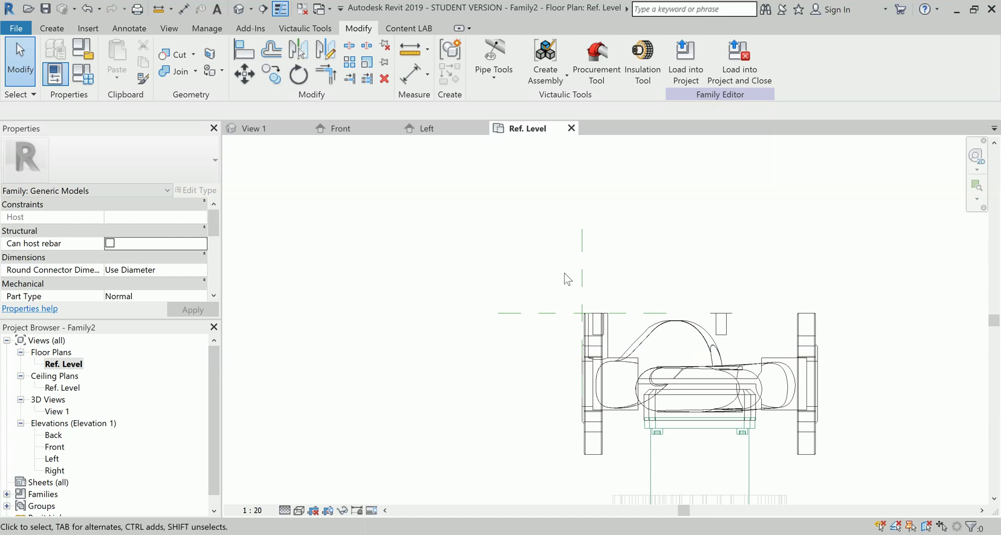
Step: Start the Model Line tool with LI, abandoning a first attempted line
key("l")
key("i")
left_click(553, 313)
key("Escape")
key("Escape")
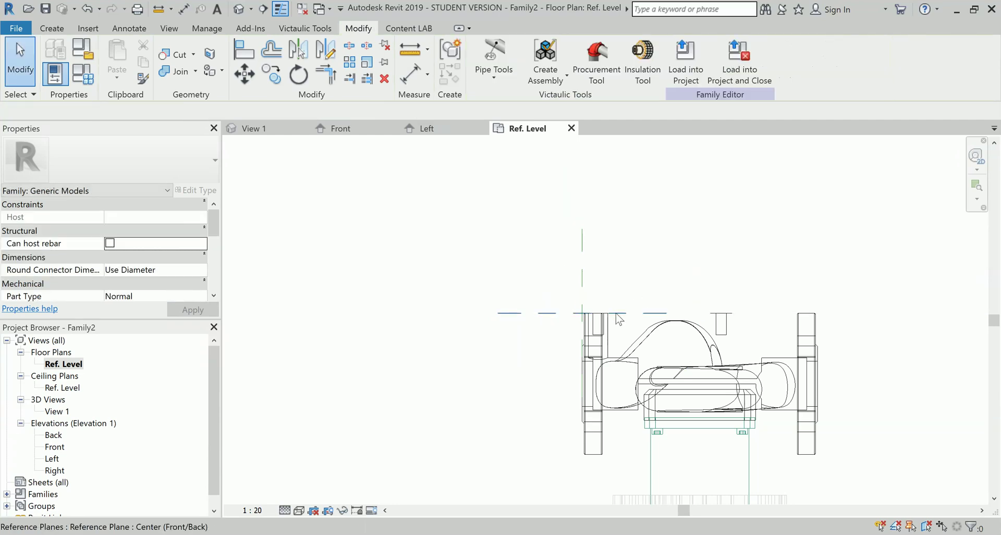
scroll(610, 317, "up", 1)
key("l")
key("i")
scroll(599, 313, "up", 2)
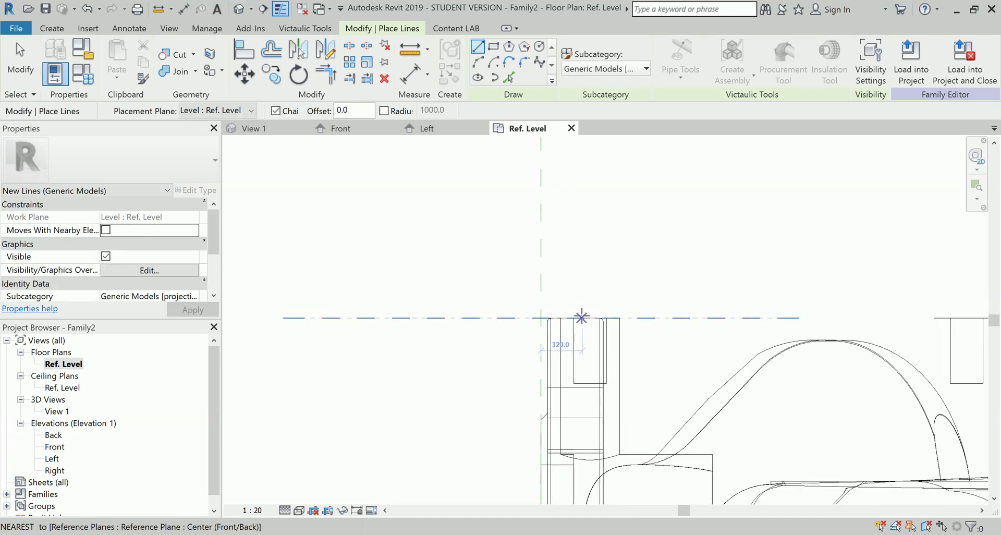
Step: Draw a 311 mm vertical model line upward from the horizontal reference plane
left_click(581, 317)
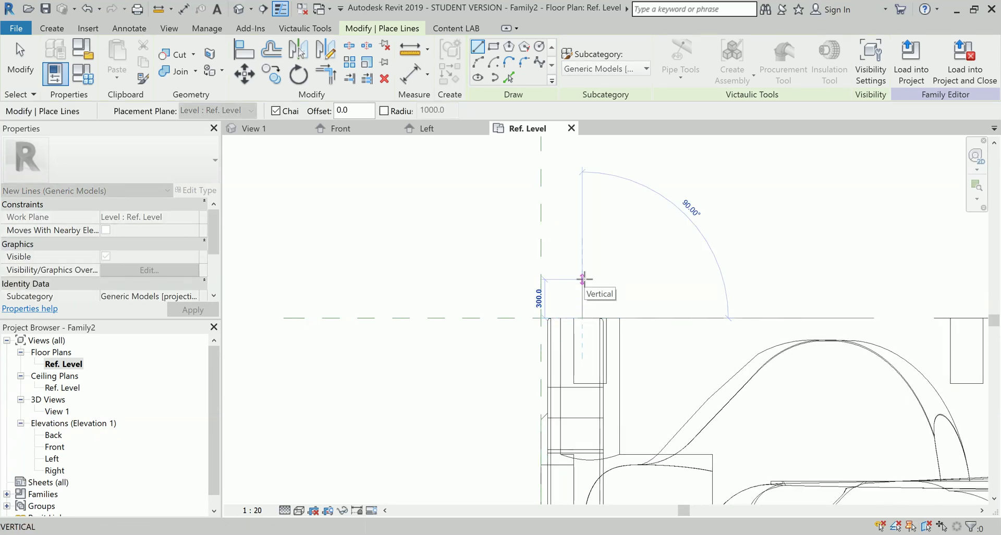
type("1")
key("BackSpace")
key("BackSpace")
type("31")
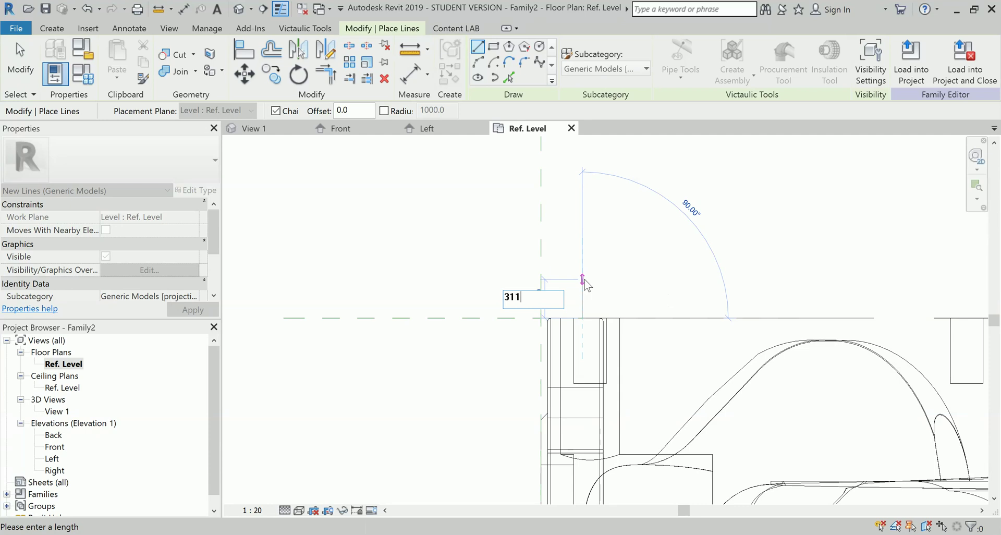
type("1")
key("Return")
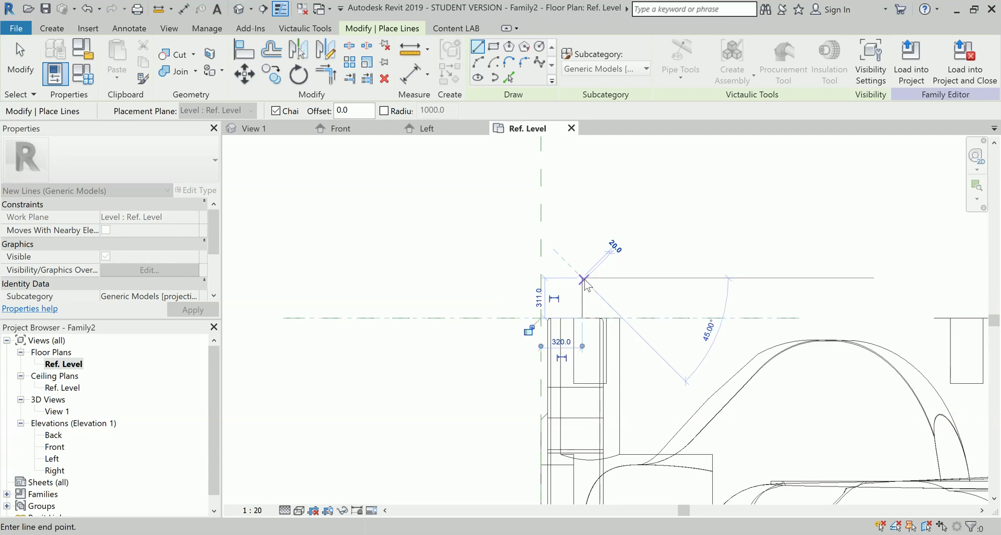
key("Escape")
key("Escape")
scroll(519, 205, "down", 5)
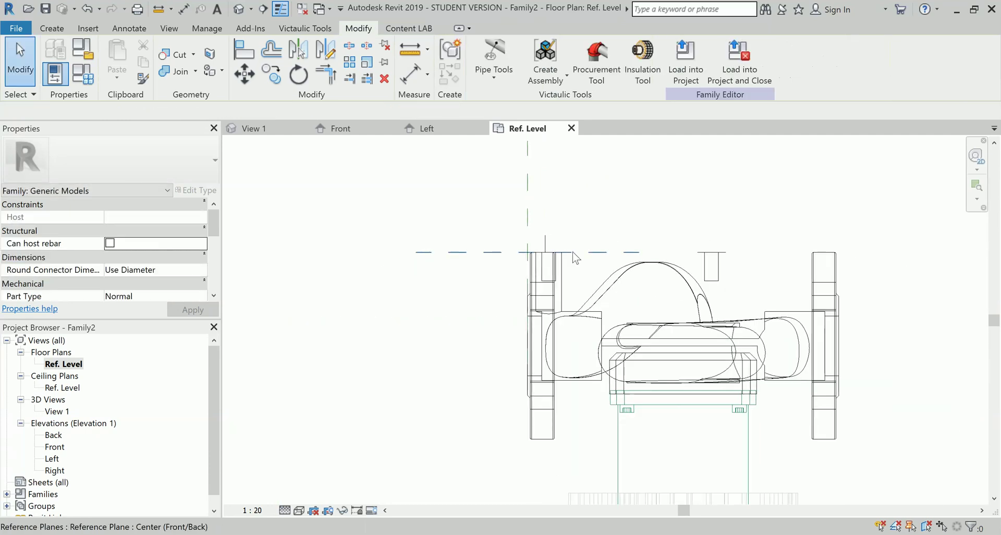
scroll(575, 257, "up", 2)
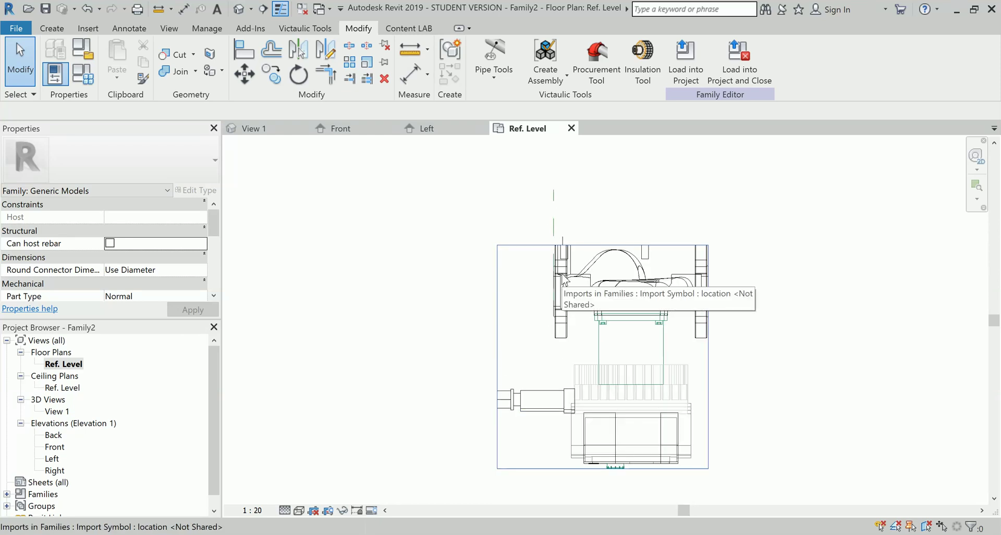
Step: Scale the selected import down graphically from its top, using its full height as reference
left_click(588, 311)
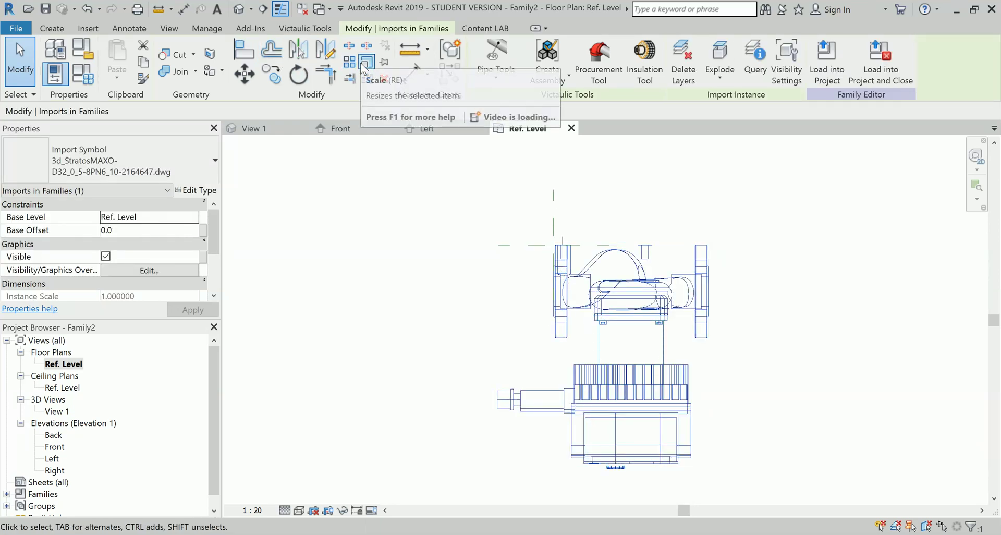
left_click(364, 64)
left_click(576, 244)
left_click(576, 399)
left_click(576, 273)
scroll(574, 259, "up", 10)
scroll(583, 279, "up", 1)
scroll(610, 286, "down", 2)
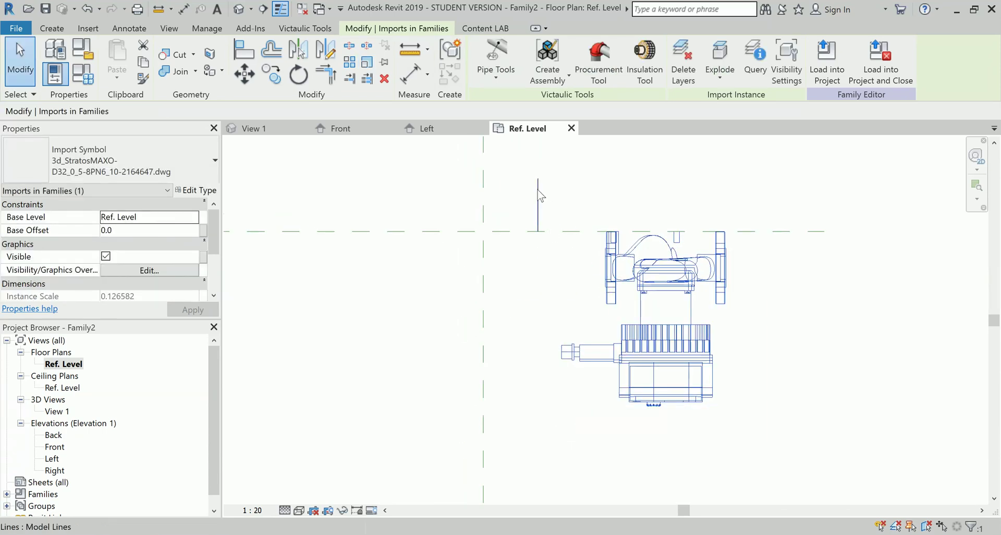
scroll(618, 287, "up", 1)
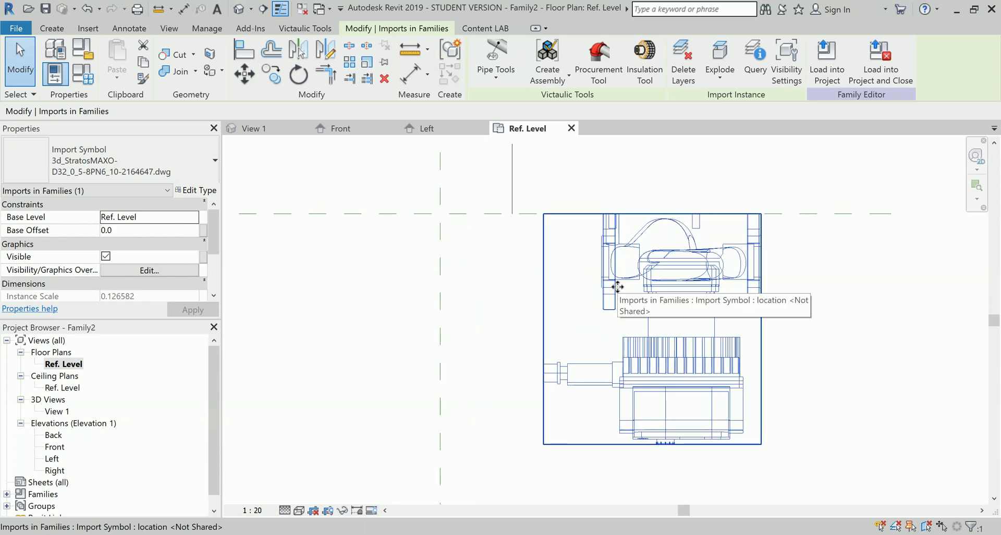
Step: Scale the import down again to about a third and pan it onto the reference planes
left_click(367, 62)
left_click(590, 217)
left_click(590, 450)
left_click(576, 291)
middle_click_drag(569, 275, 570, 324)
scroll(569, 324, "up", 2)
left_click_drag(613, 358, 502, 253)
scroll(502, 252, "up", 3)
scroll(567, 443, "up", 2)
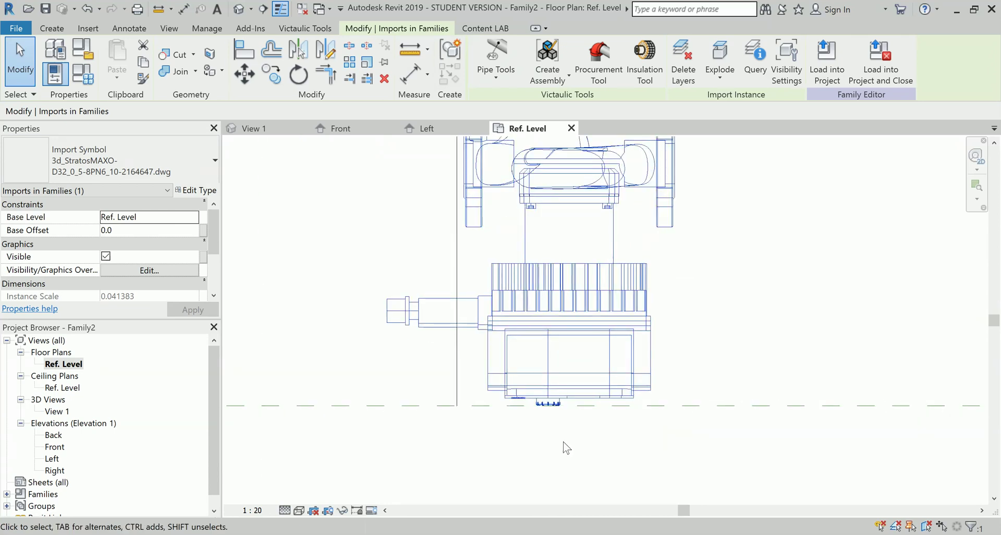
Step: Scale the import from the plane intersection to match the 311 mm line (scale 0.038452)
left_click(373, 58)
left_click(483, 406)
scroll(484, 407, "down", 1)
scroll(483, 412, "down", 1)
left_click(478, 208)
left_click(475, 224)
left_click(696, 370)
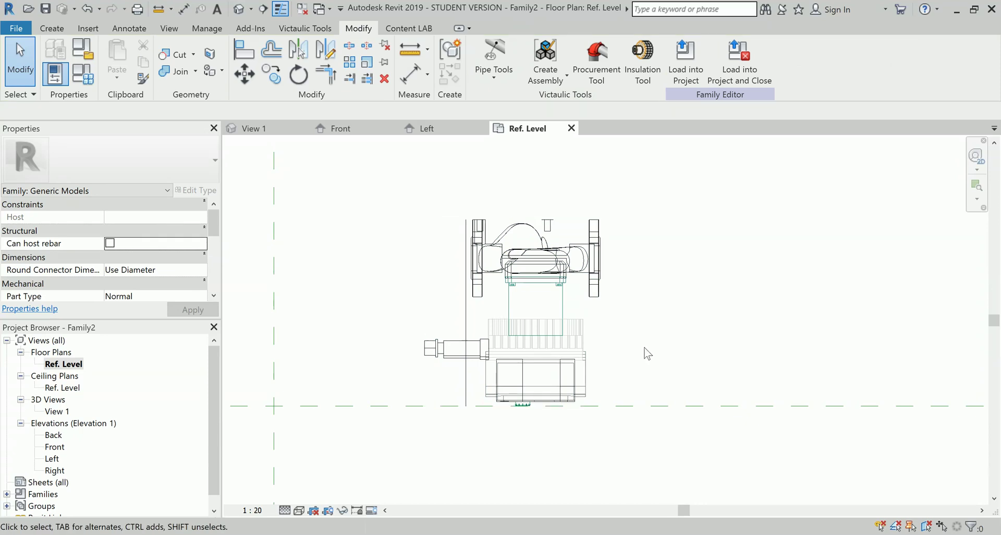
Step: Drag the scaled pump import onto the Center Front/Back and Center Left/Right plane intersection
left_click(468, 307)
key("Escape")
scroll(461, 295, "down", 4)
middle_click_drag(459, 290, 619, 290)
left_click(695, 314)
scroll(692, 282, "up", 3)
left_click_drag(692, 282, 551, 369)
scroll(496, 360, "up", 3)
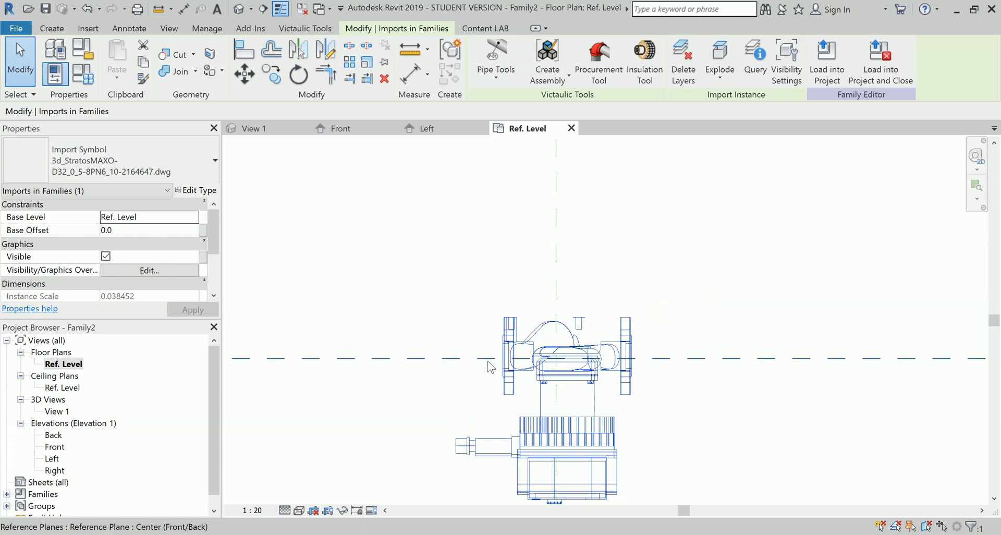
scroll(508, 362, "up", 2)
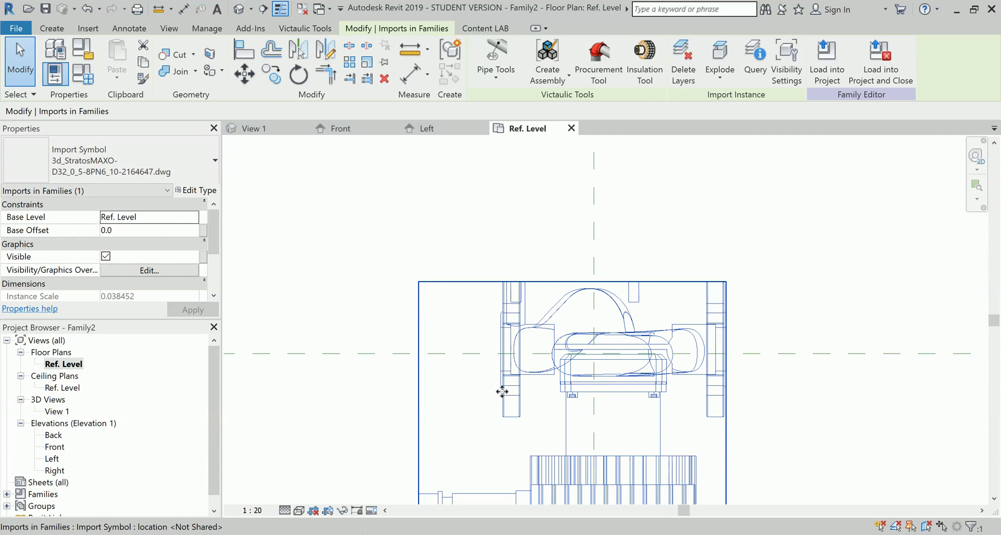
scroll(500, 388, "down", 2)
scroll(480, 339, "down", 2)
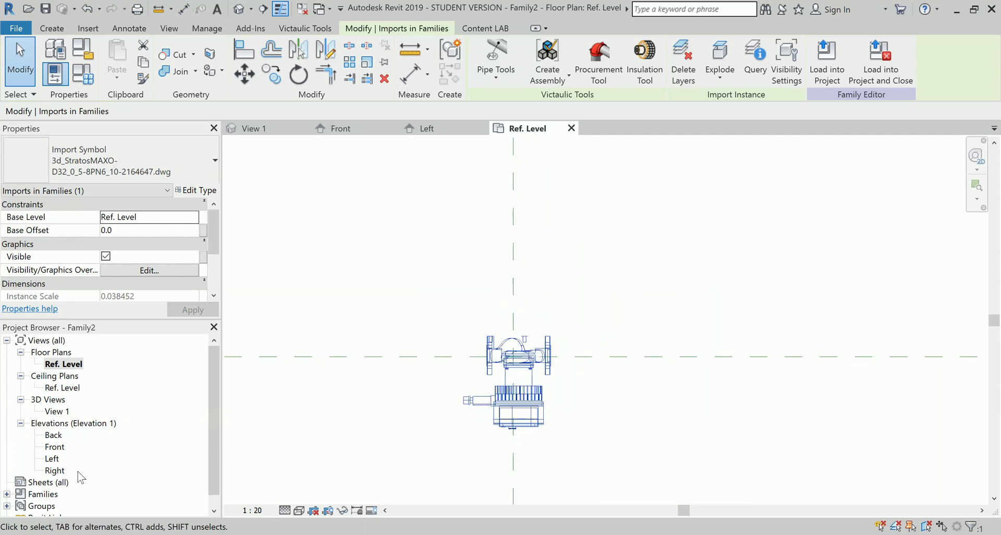
Step: Open the family's 3D view and orbit around the resized pump import
double_click(58, 411)
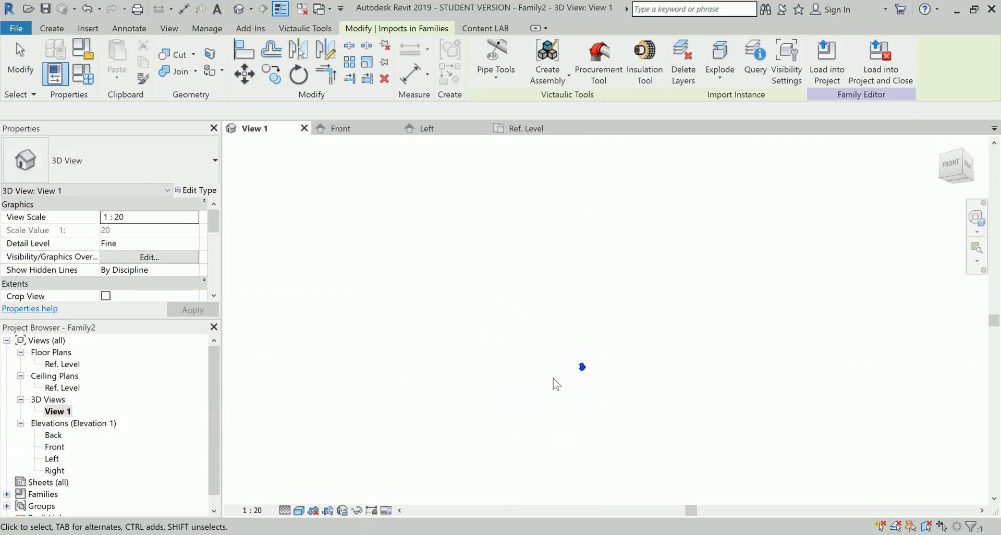
scroll(597, 379, "up", 10)
key("Escape")
left_click(555, 372)
middle_click_drag(692, 357, 568, 332, "shift")
scroll(675, 385, "up", 5)
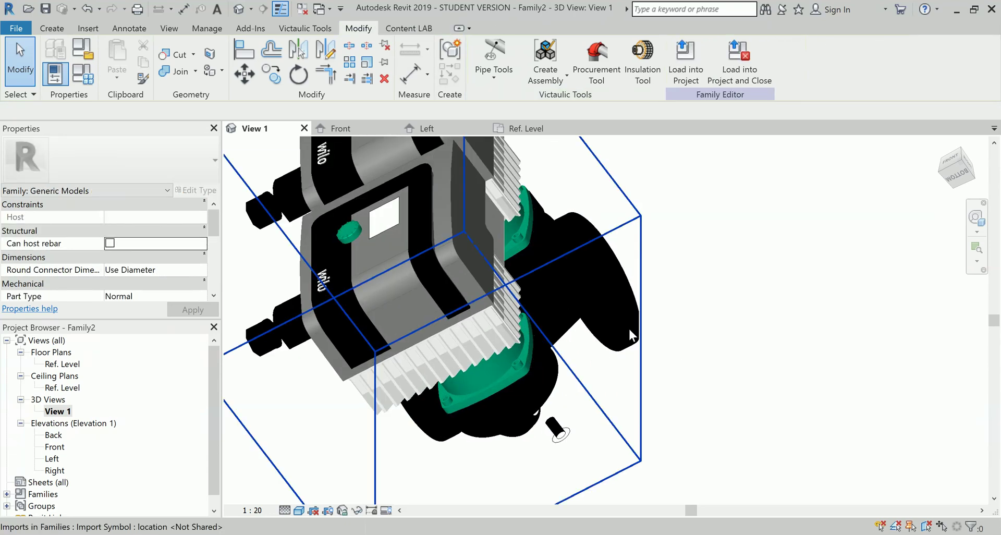
scroll(675, 386, "down", 4)
Step: Orbit the pump to view other sides, then show the Create tab's family tools
middle_click_drag(698, 433, 744, 438, "shift")
scroll(526, 187, "up", 3)
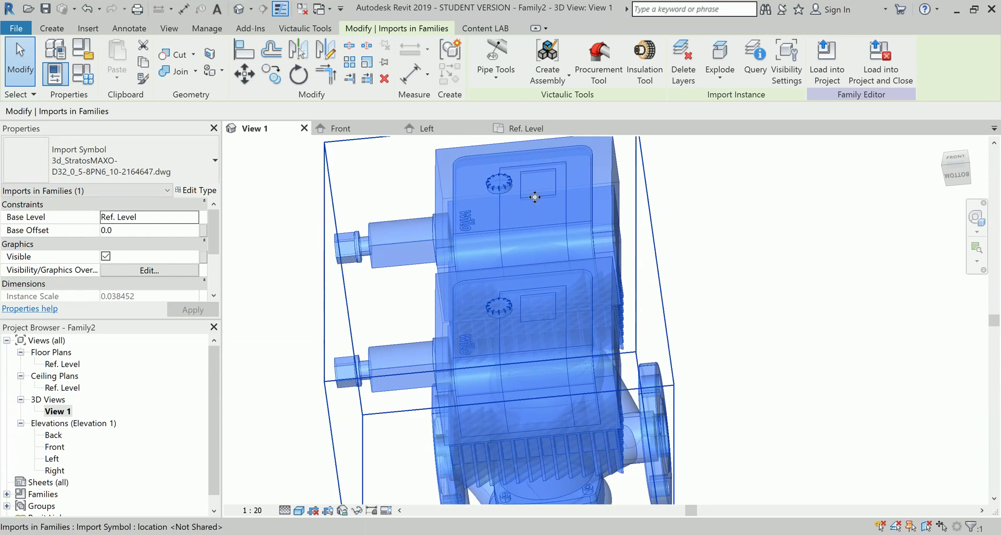
scroll(574, 273, "down", 3)
left_click(443, 399)
mouse_move(442, 398)
middle_mouse_down("shift")
mouse_move(516, 385)
mouse_move(468, 373)
mouse_move(471, 365)
middle_mouse_up("shift")
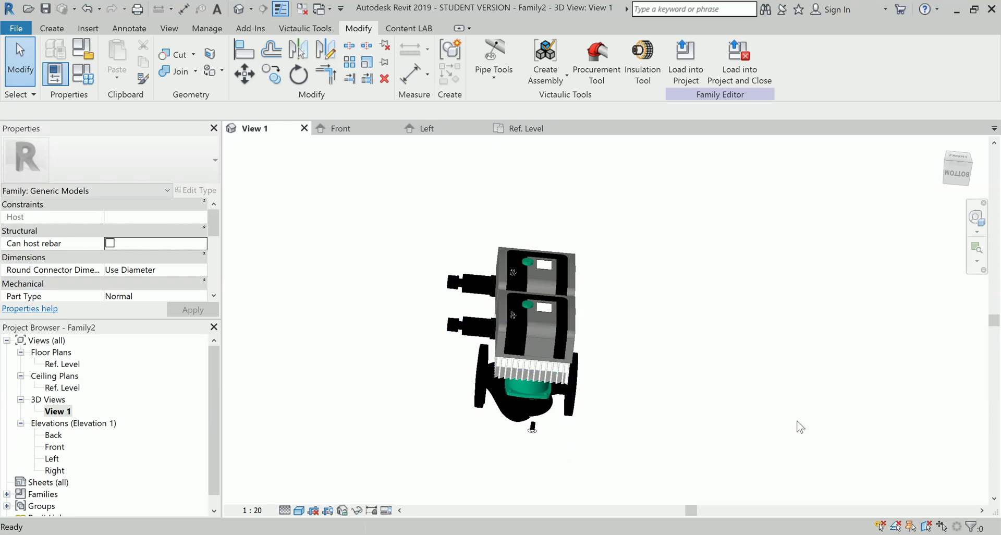
left_click(52, 28)
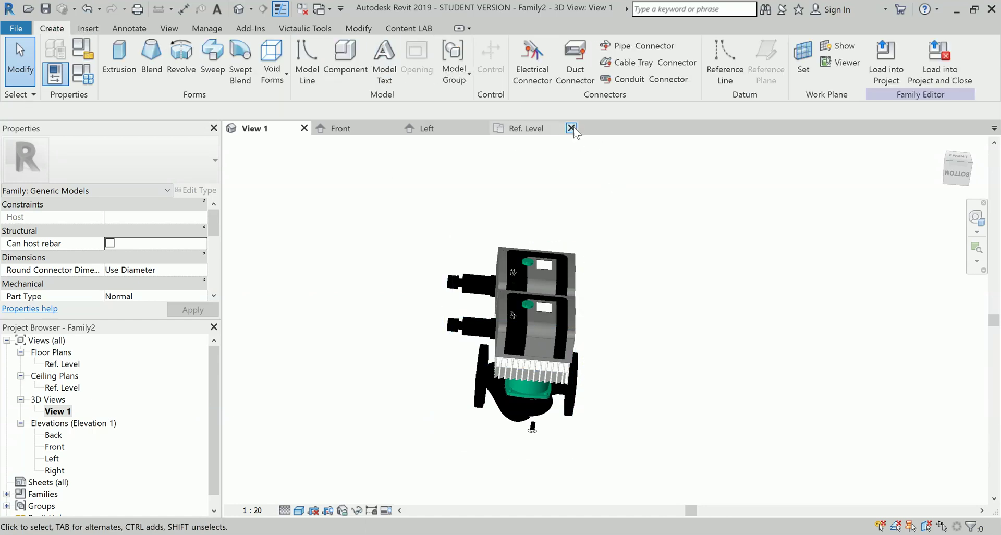
Step: Add Face-placed pipe connectors to the pump's inlet and outlet flange faces
left_click(641, 51)
scroll(451, 402, "up", 5)
middle_click_drag(458, 416, 475, 329, "shift")
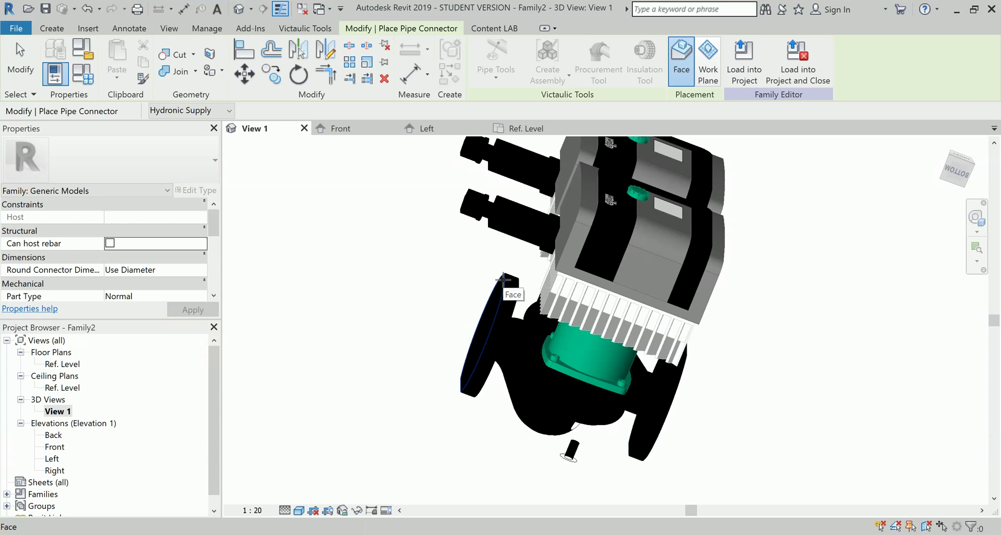
left_click(503, 280)
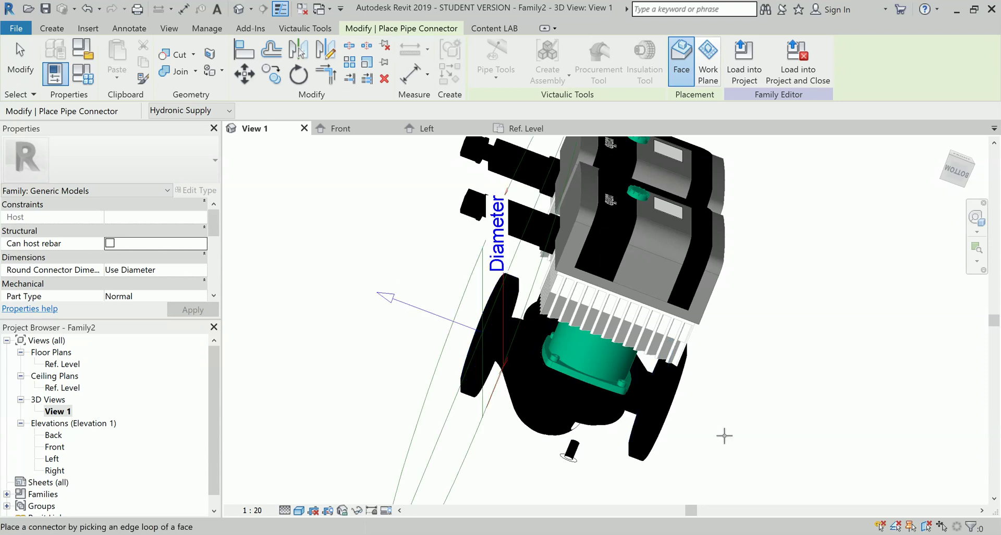
middle_click_drag(725, 435, 647, 410, "shift")
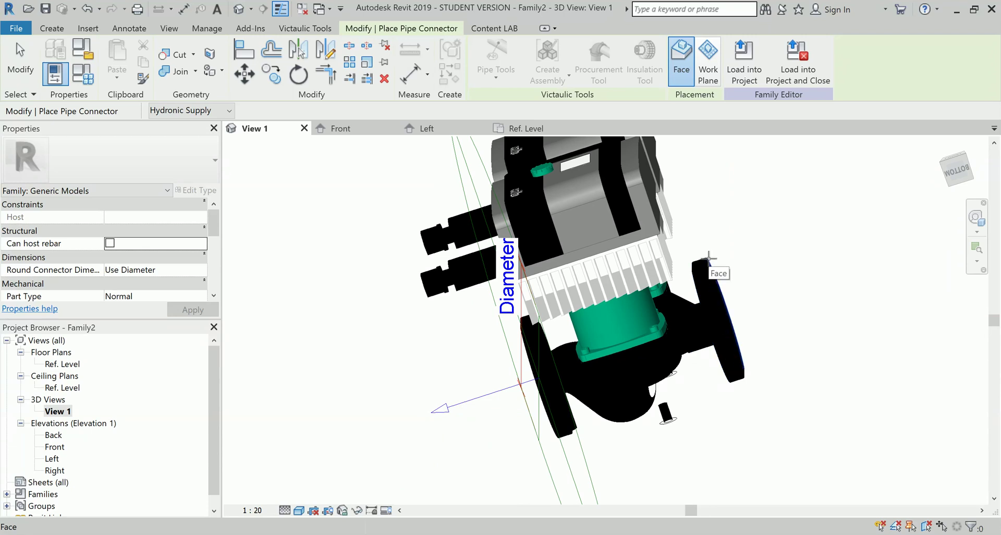
middle_click_drag(706, 258, 699, 346, "shift")
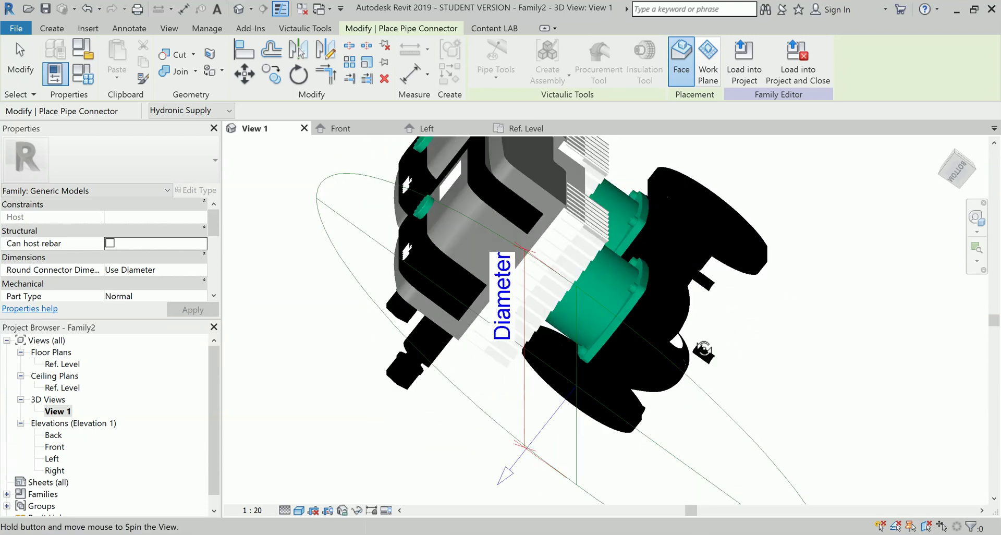
left_click(669, 167)
scroll(864, 269, "down", 3)
Step: Select both flange pipe connectors and start editing their shared 609.6 Diameter
key("Escape")
scroll(863, 270, "down", 2)
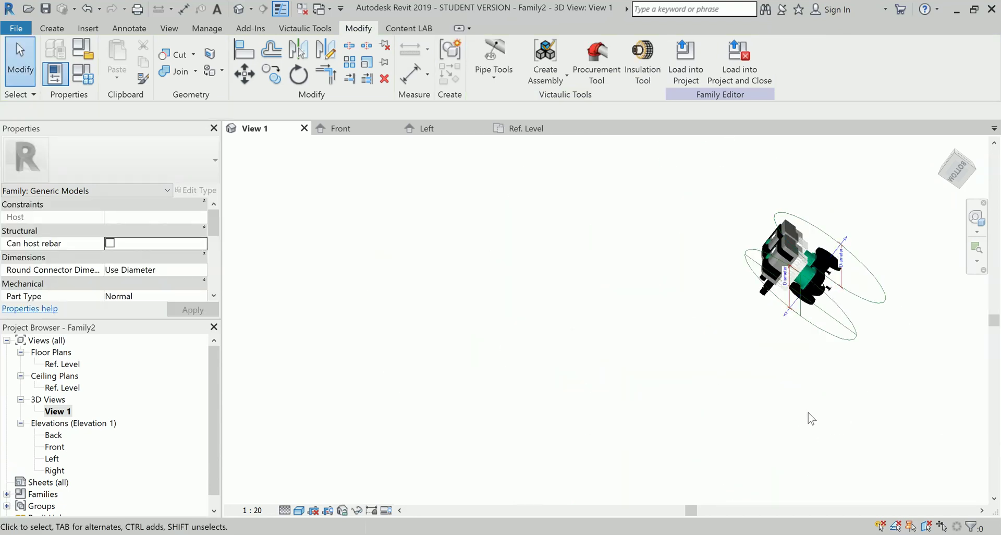
middle_click_drag(779, 432, 855, 263, "shift")
scroll(843, 250, "up", 2)
left_click(811, 220)
left_click(709, 196, "ctrl")
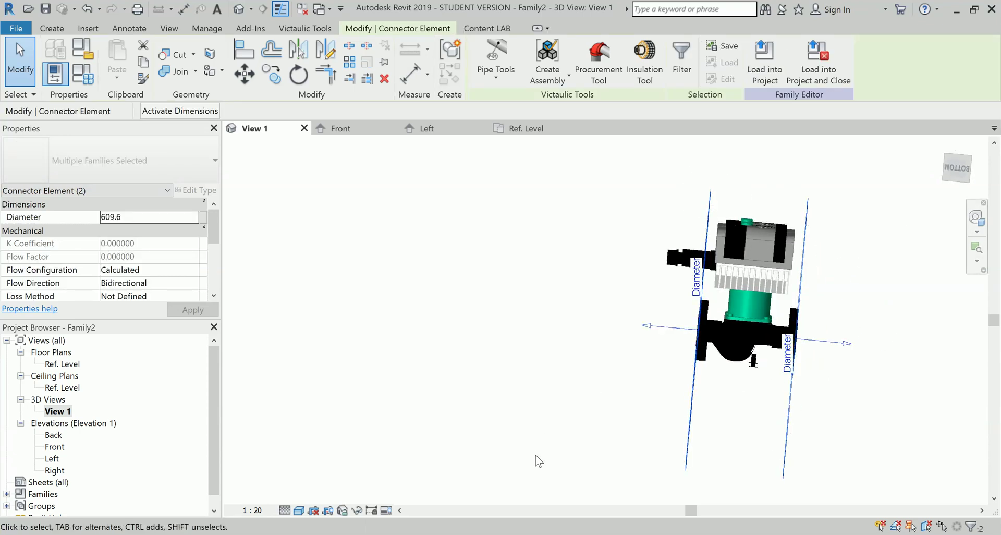
middle_click_drag(547, 448, 597, 458, "shift")
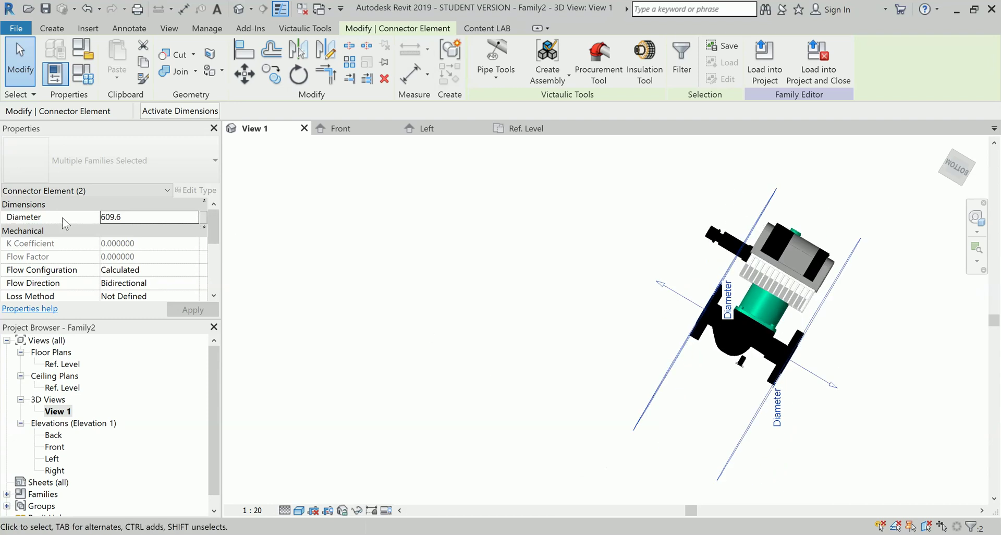
left_click(130, 218)
Step: Check the DN 32 suction and pressure connection sizes on the pump datasheet, then minimise it
mouse_move(467, 531)
left_click(532, 443)
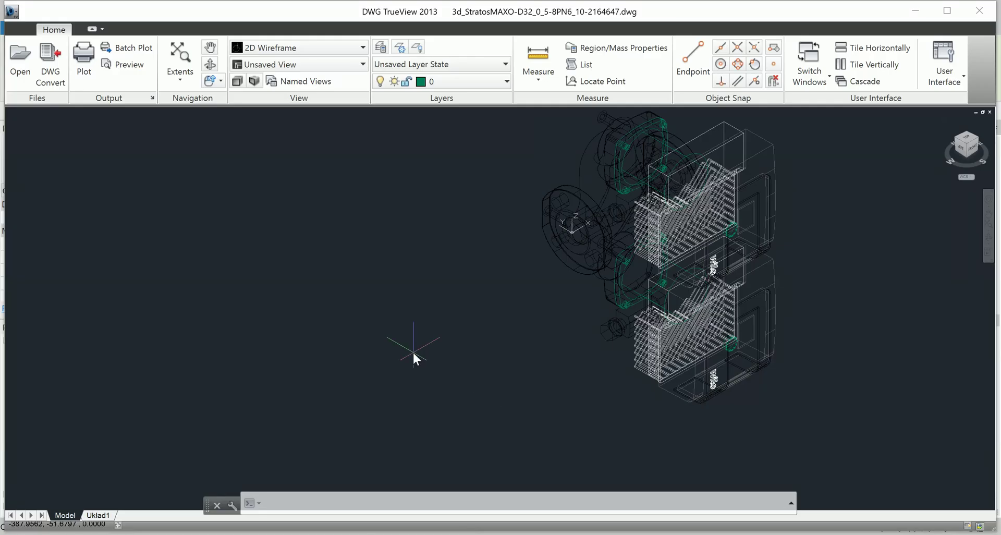
left_click(547, 528)
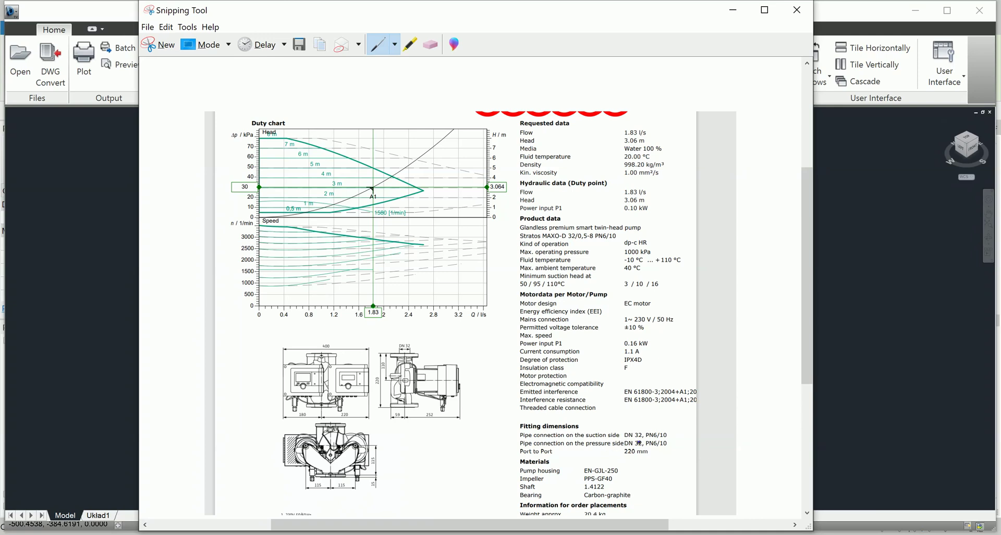
left_click(732, 9)
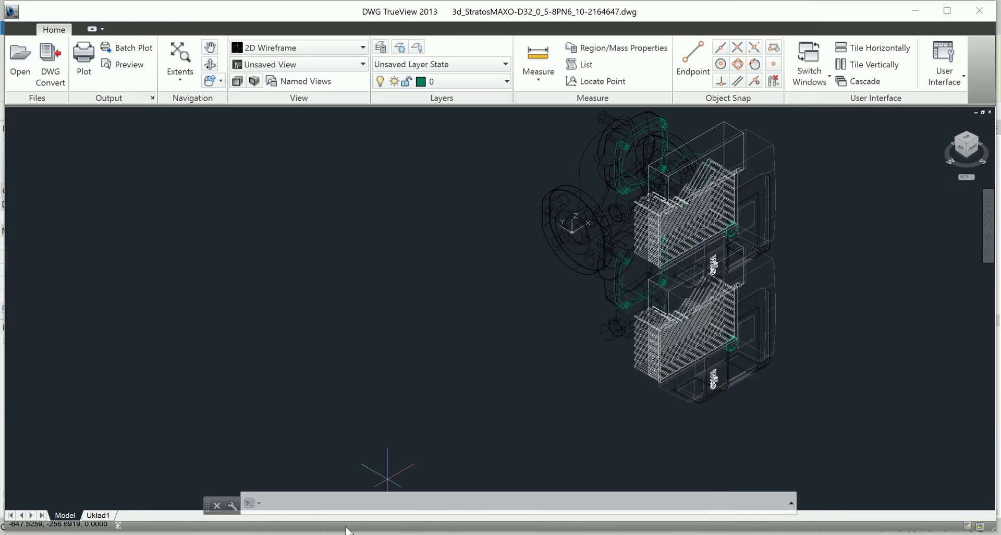
Step: Change both connectors' Diameter from 609.6 to 32 and apply it
left_click(346, 530)
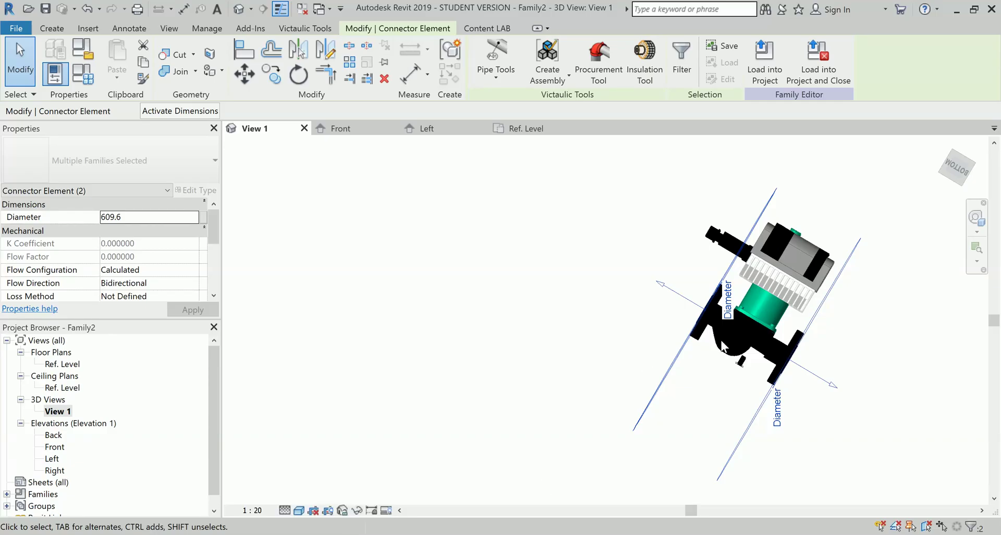
left_click(130, 218)
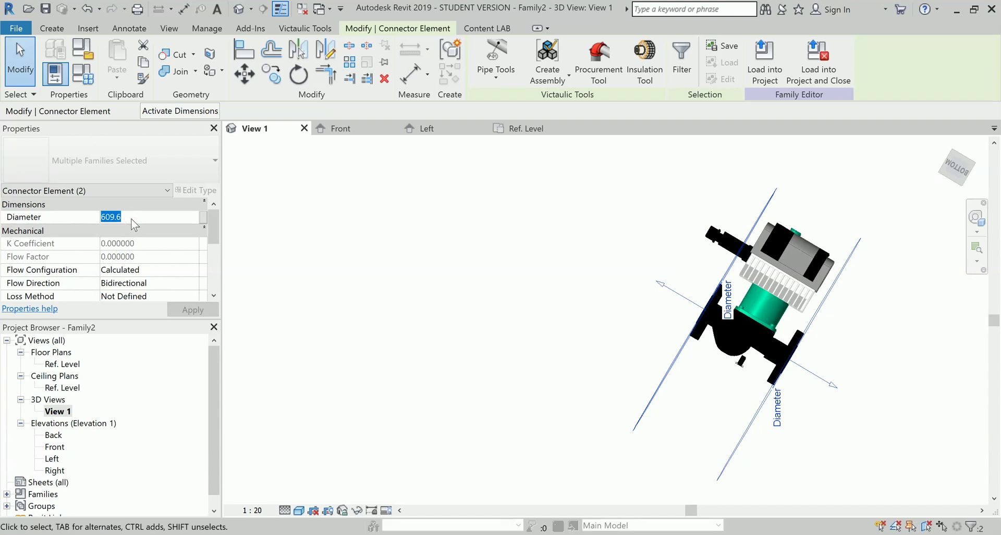
type("32")
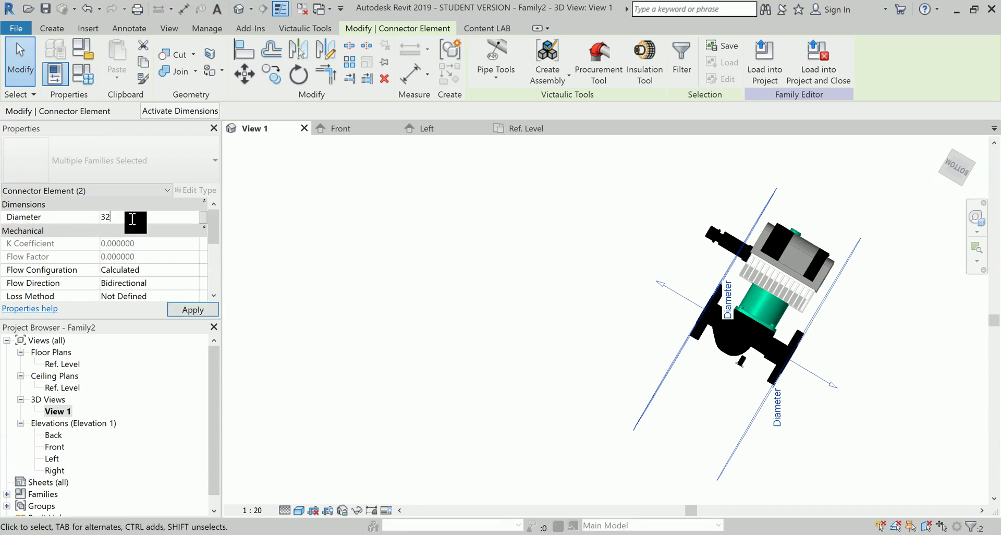
left_click(366, 335)
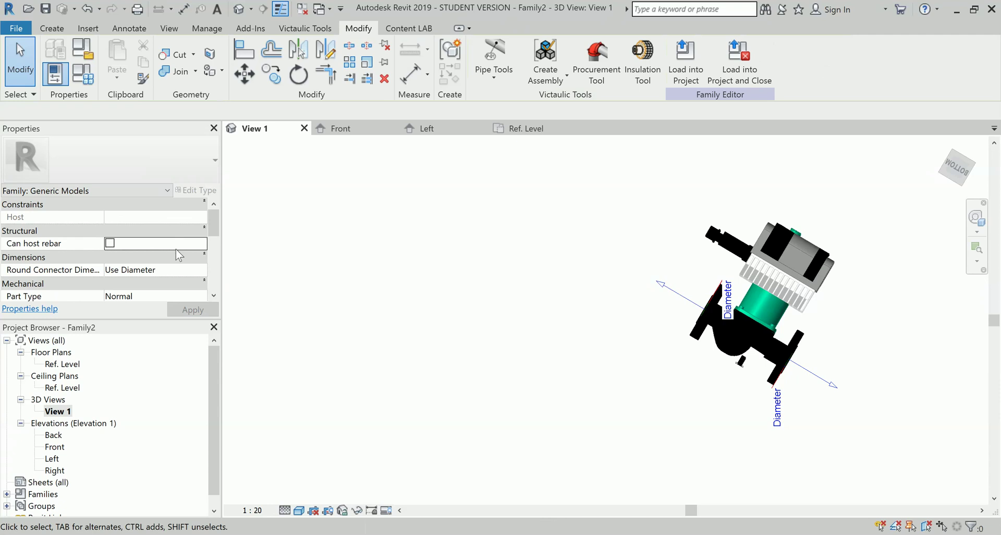
Step: Reselect both connectors and apply Global as their System Classification
scroll(814, 392, "up", 2)
left_click(814, 392)
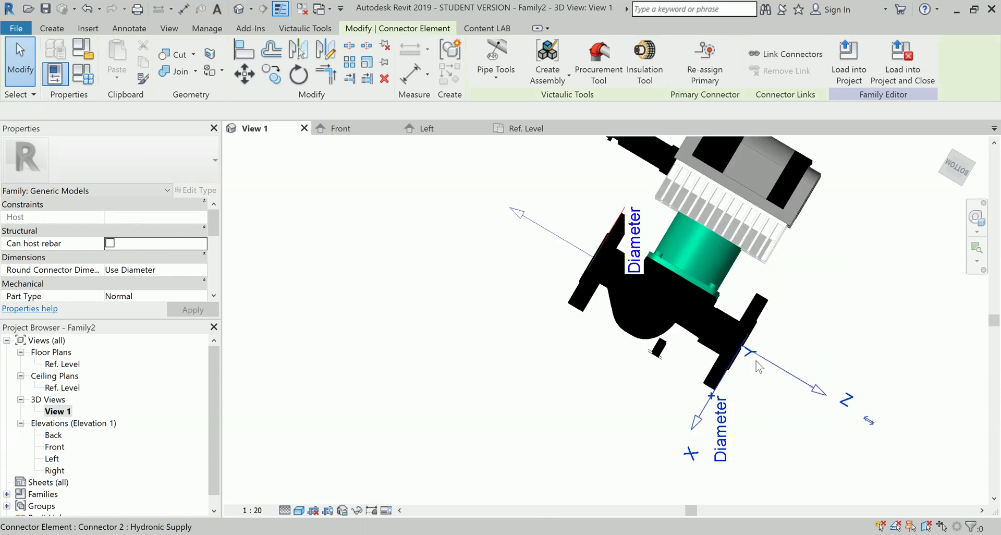
left_click(520, 218, "ctrl")
scroll(149, 266, "down", 3)
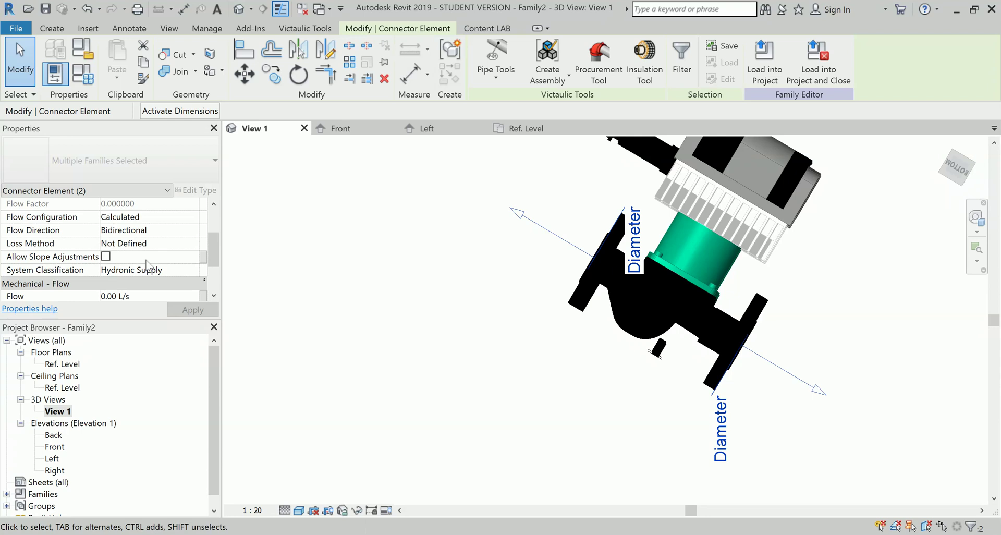
scroll(146, 263, "down", 2)
scroll(115, 251, "up", 1)
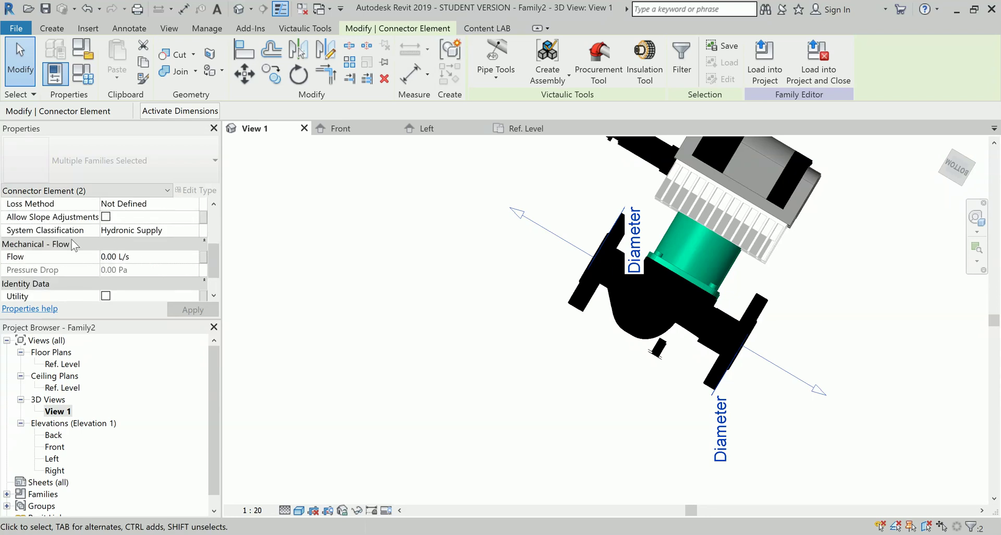
left_click(192, 230)
scroll(125, 292, "down", 2)
scroll(125, 292, "down", 1)
left_click(119, 297)
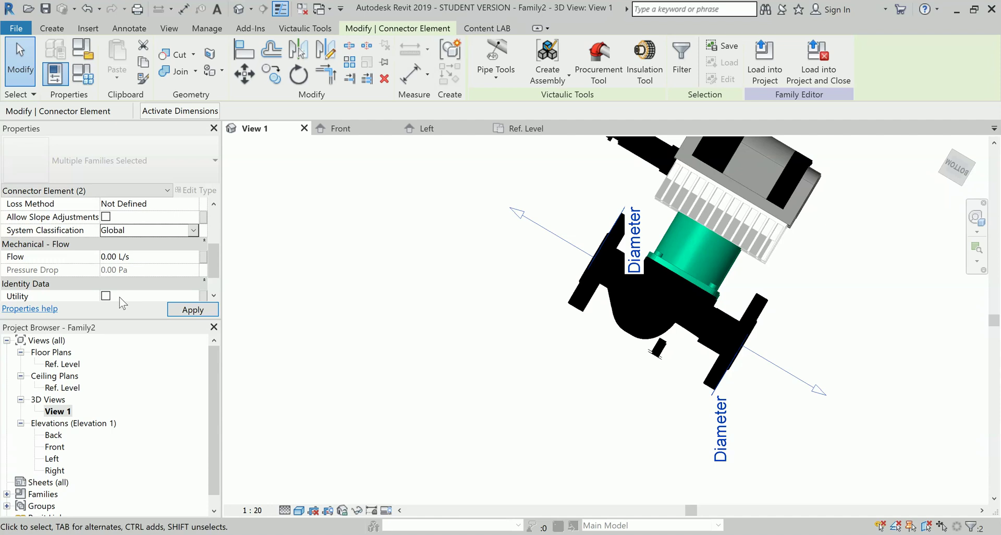
left_click(192, 310)
scroll(561, 391, "down", 3)
middle_click_drag(552, 316, 393, 376, "shift")
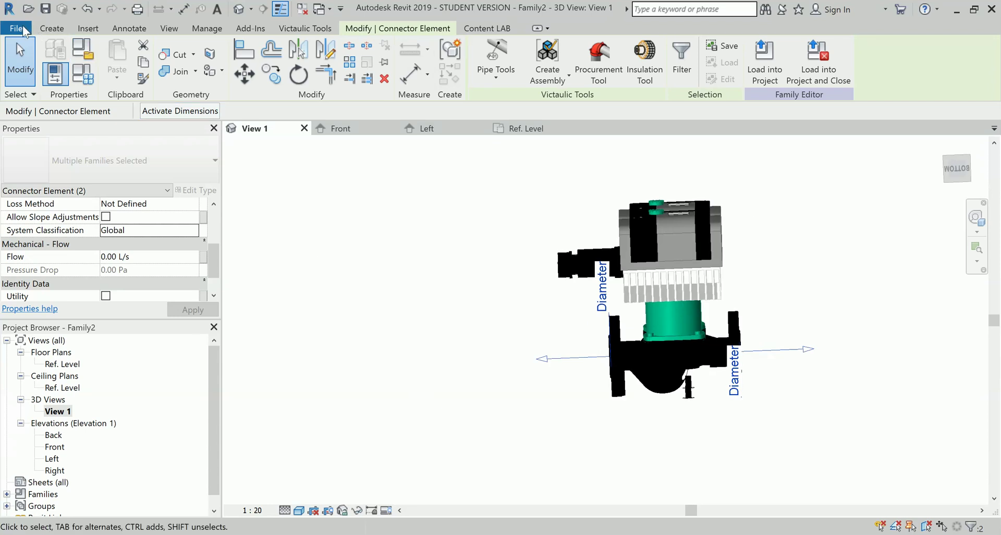
Step: Save the family as 'Willo Pump 32DN' (.rfa) in the Willo Pump folder
left_click(46, 9)
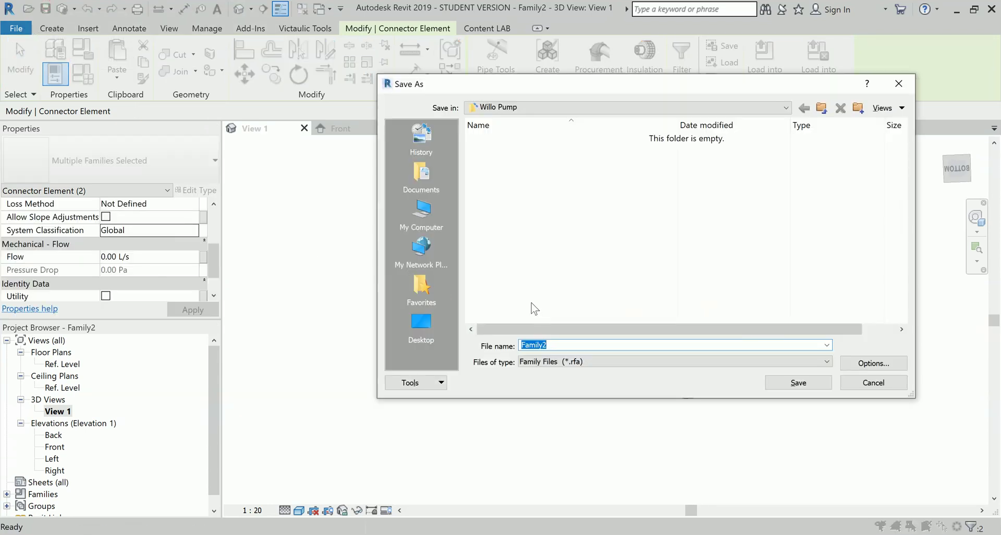
type("Willo Pump 32DN")
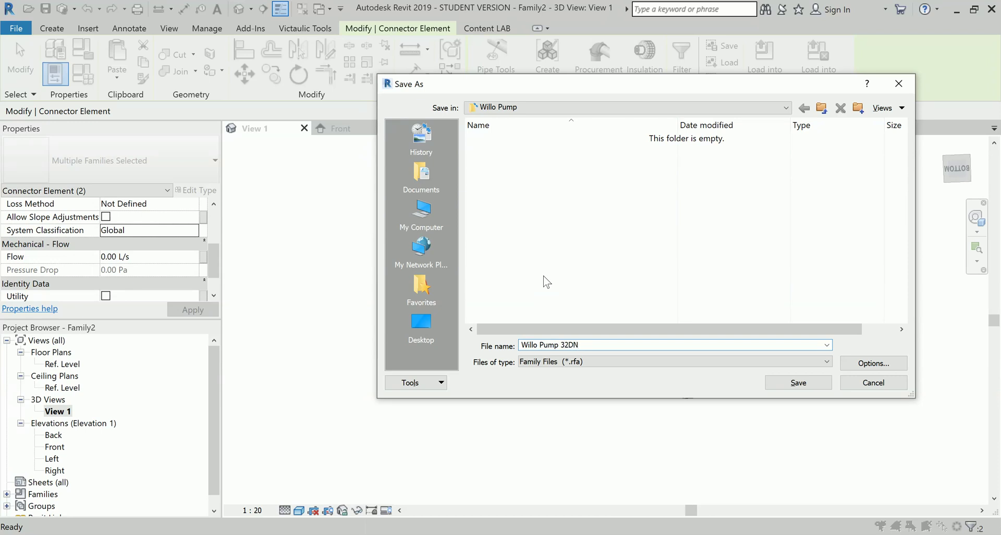
left_click(797, 386)
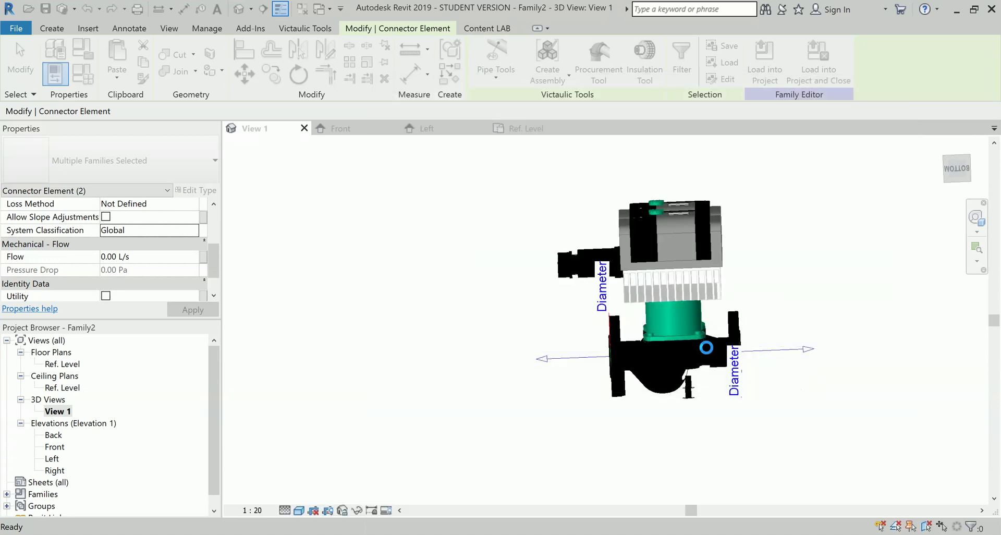
key("Escape")
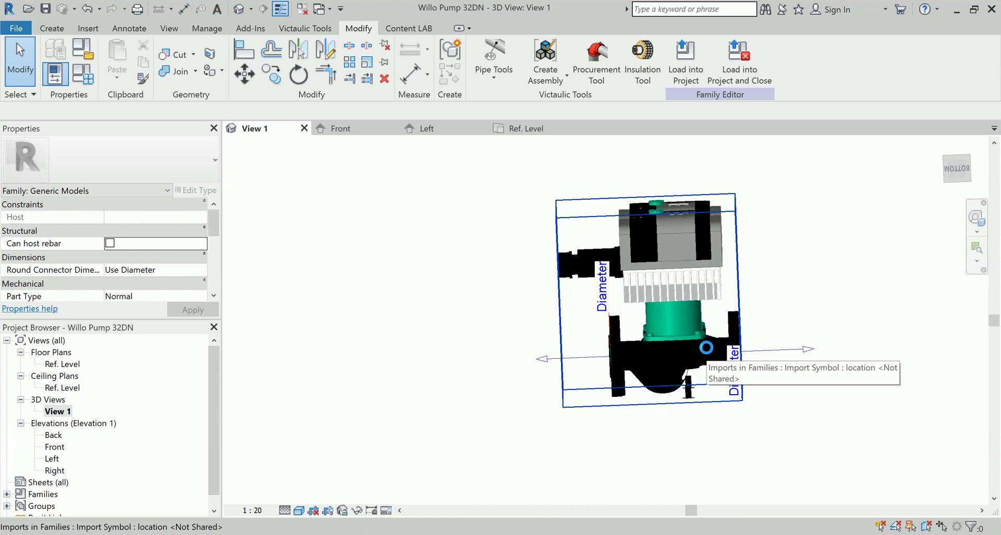